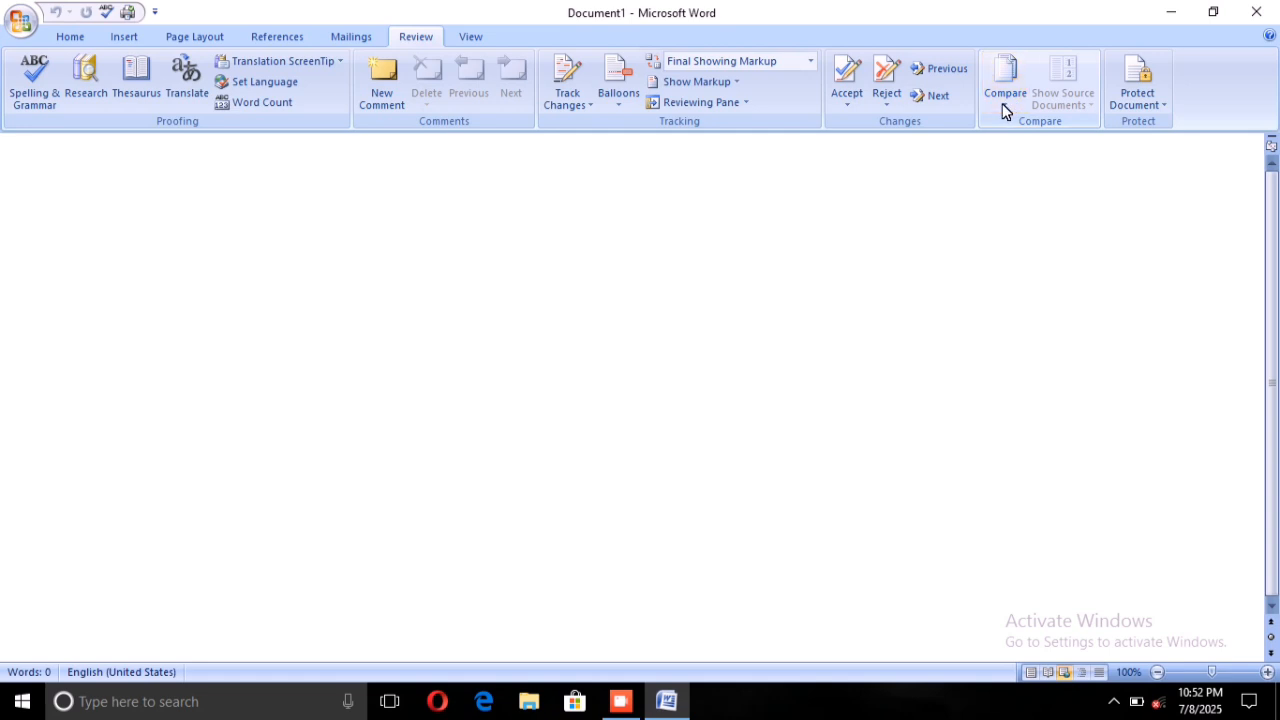
Start a comparison of two document versions and choose "original document" as the original document.
click(1000, 97)
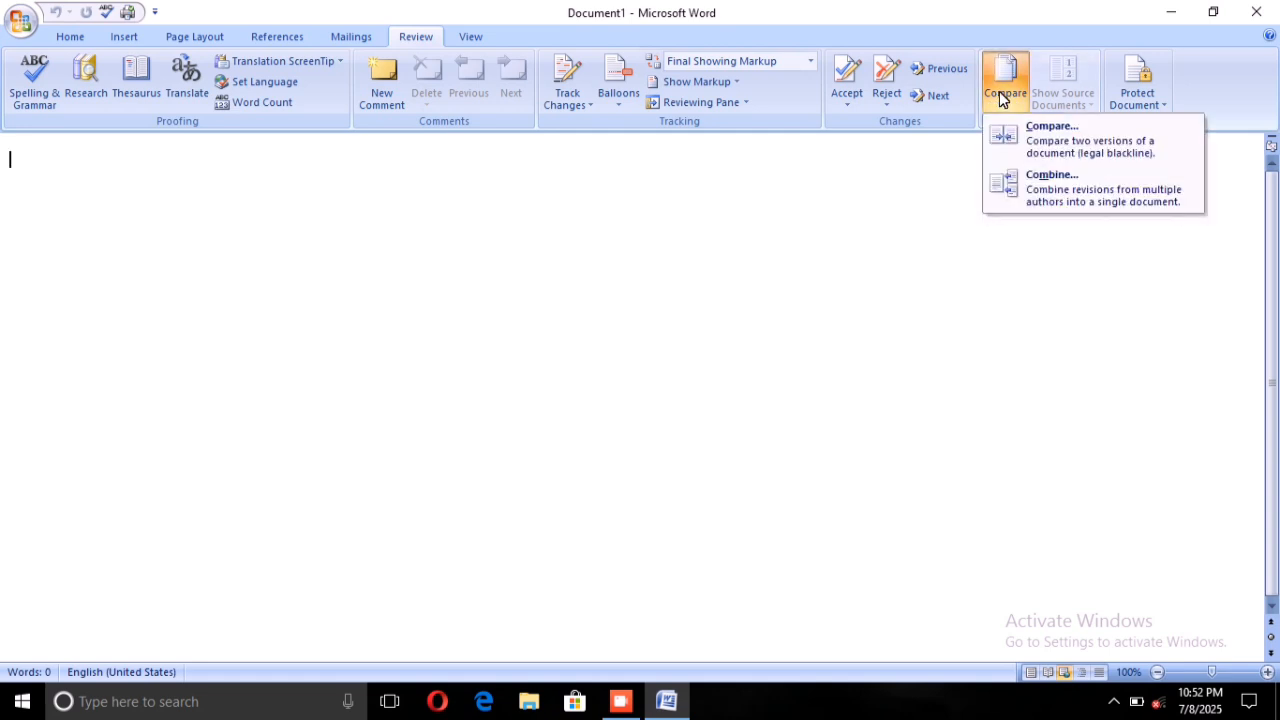
click(1043, 132)
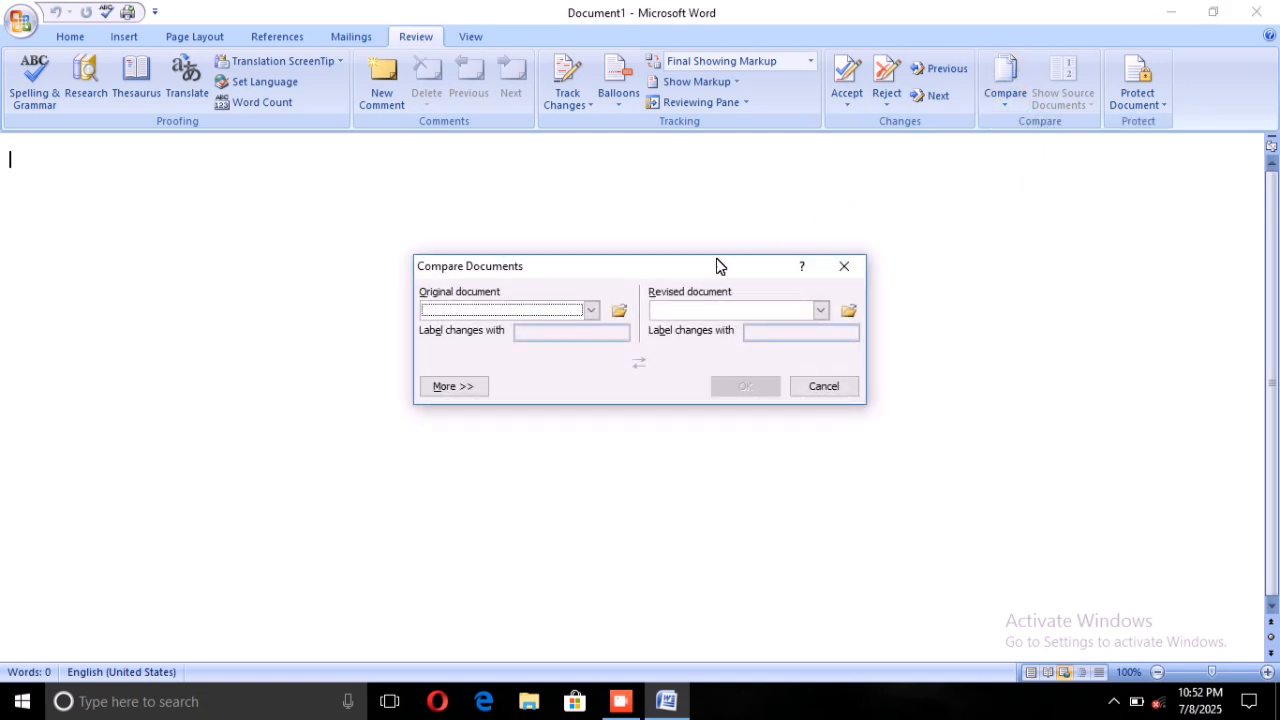
click(586, 303)
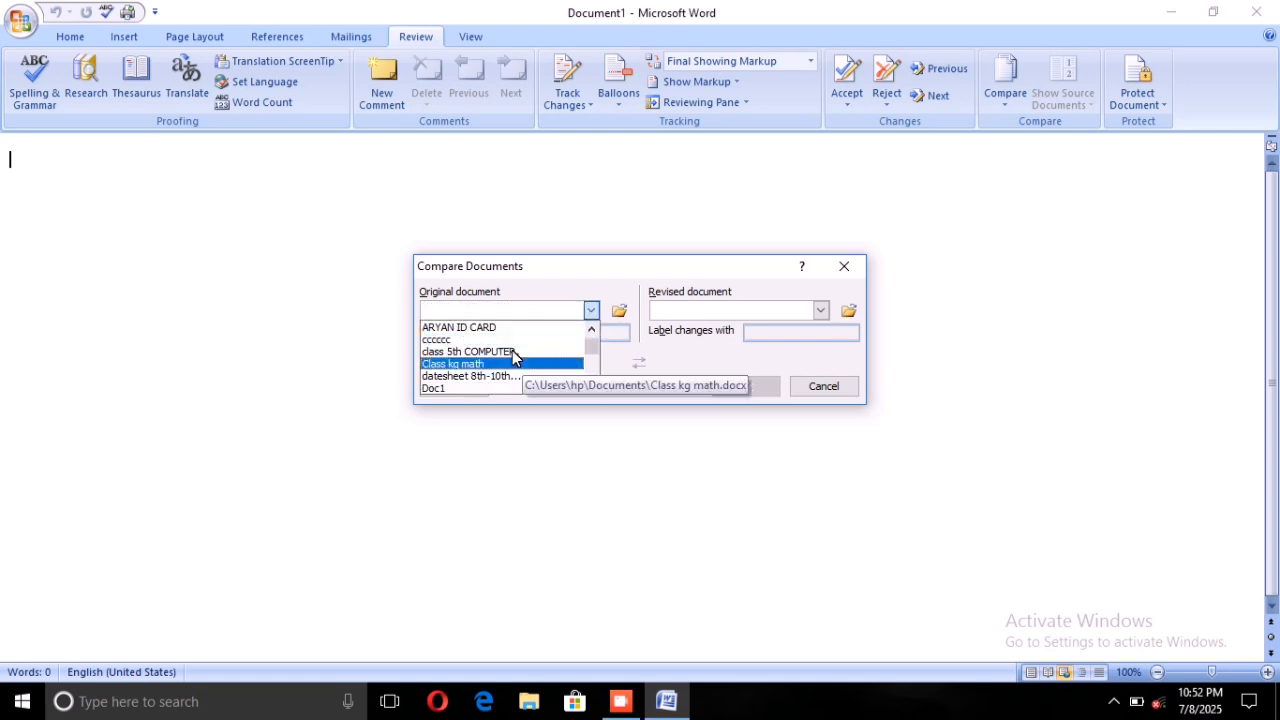
scroll(530, 370, down, 3)
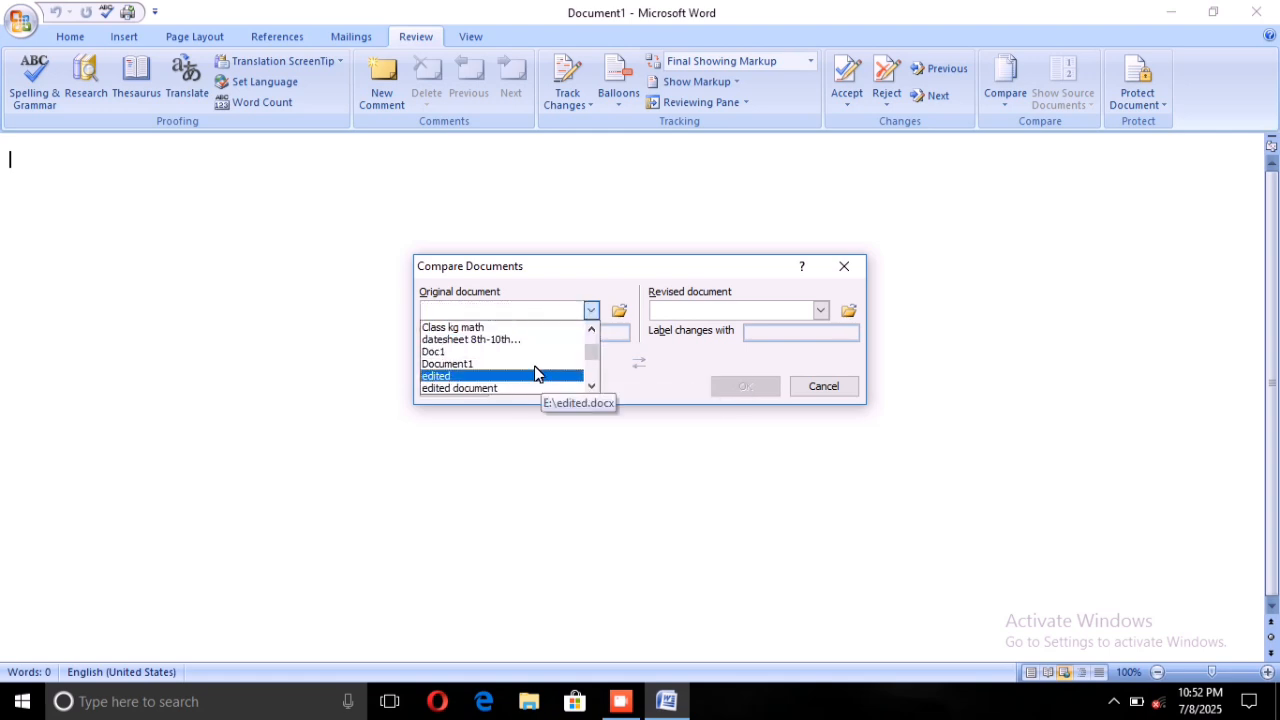
scroll(535, 373, down, 1)
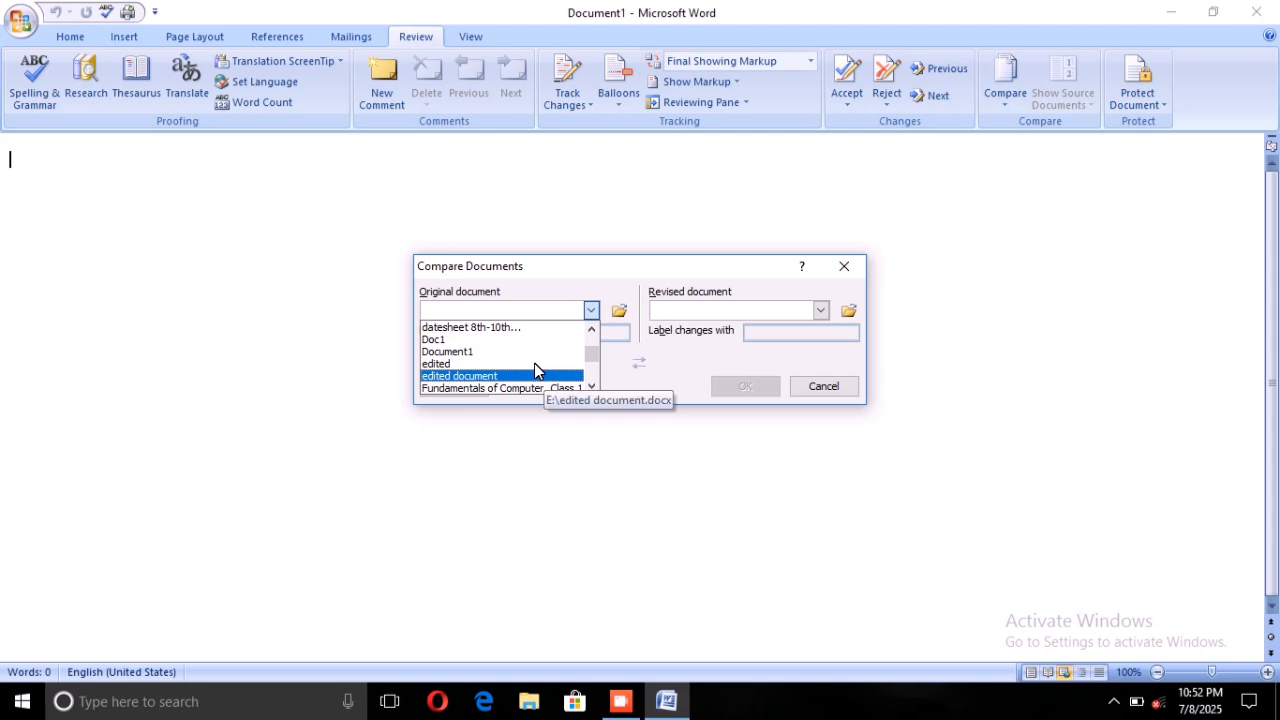
scroll(535, 364, up, 1)
scroll(535, 364, up, 4)
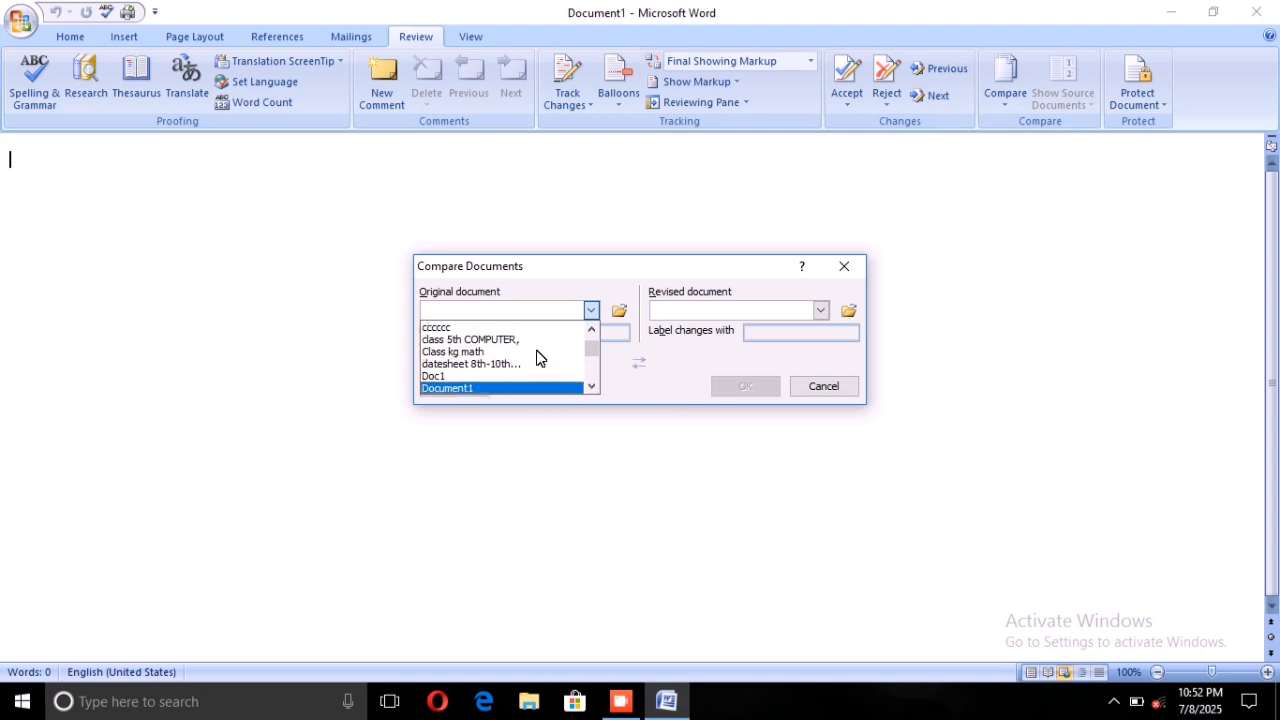
scroll(538, 357, down, 8)
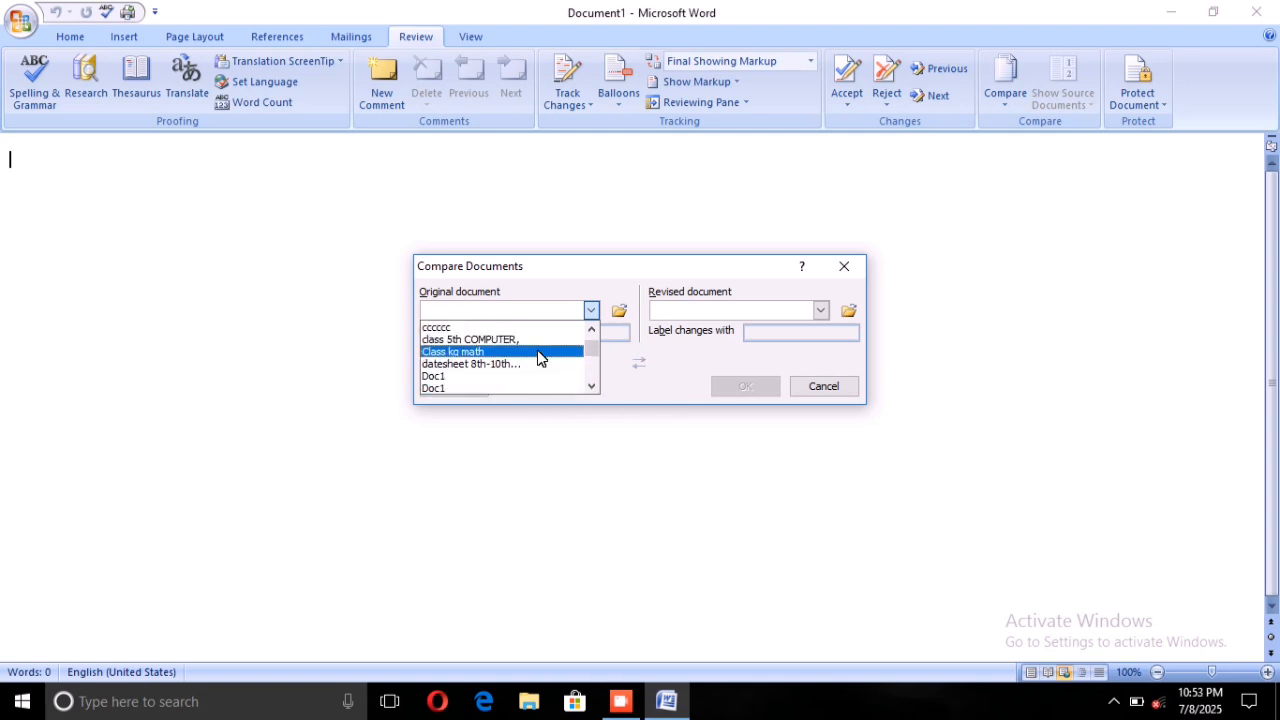
scroll(538, 357, down, 5)
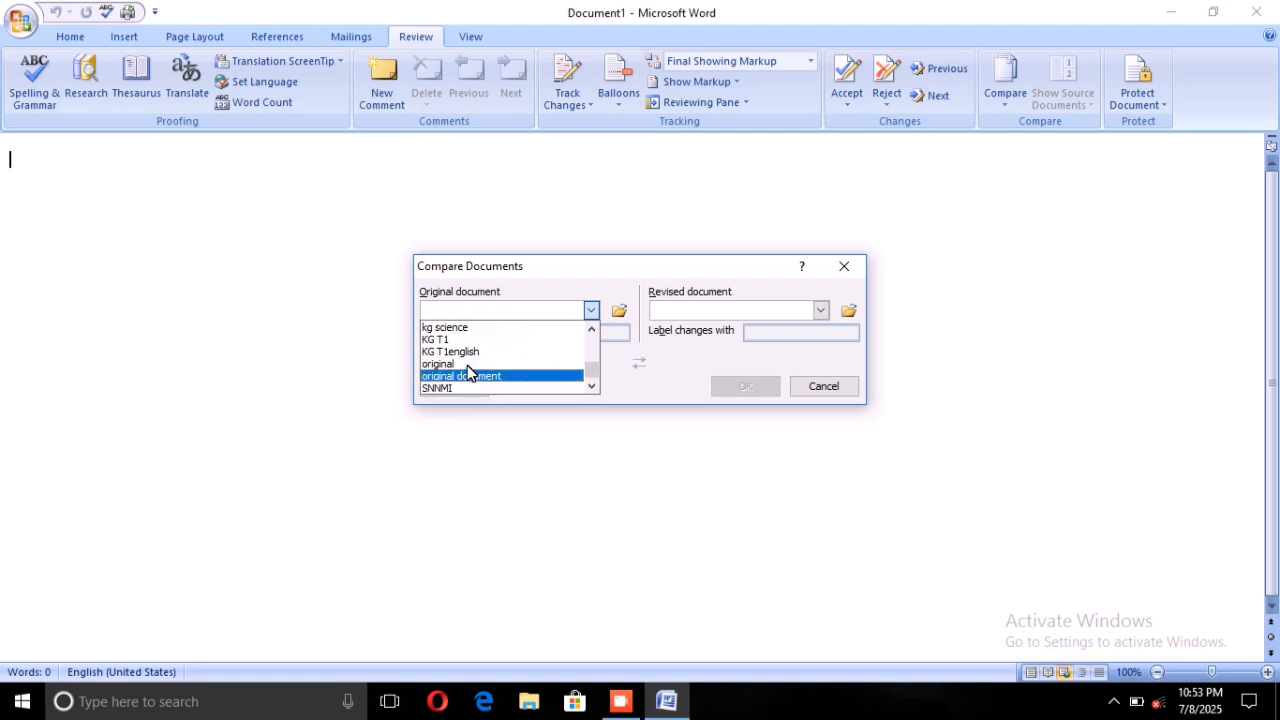
click(467, 374)
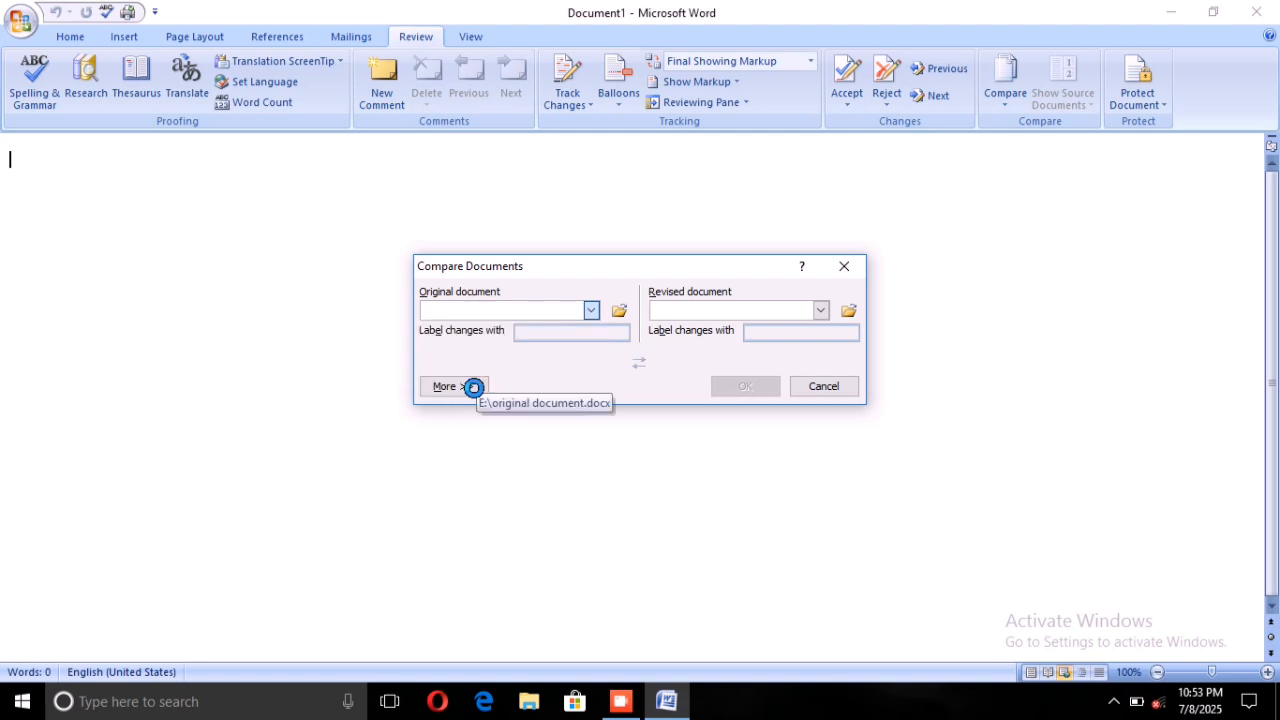
Set "edited document" as the revised document and run the comparison, treating existing tracked changes as accepted.
click(820, 310)
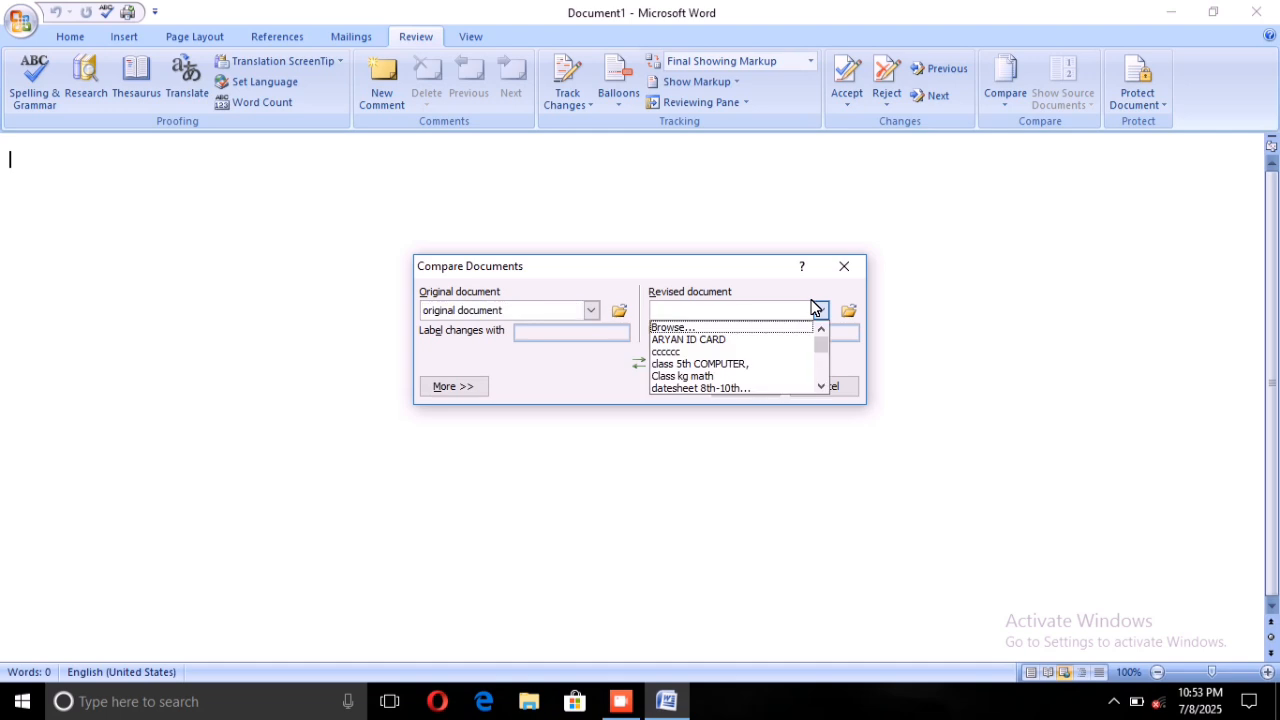
scroll(760, 340, down, 1)
scroll(760, 342, down, 3)
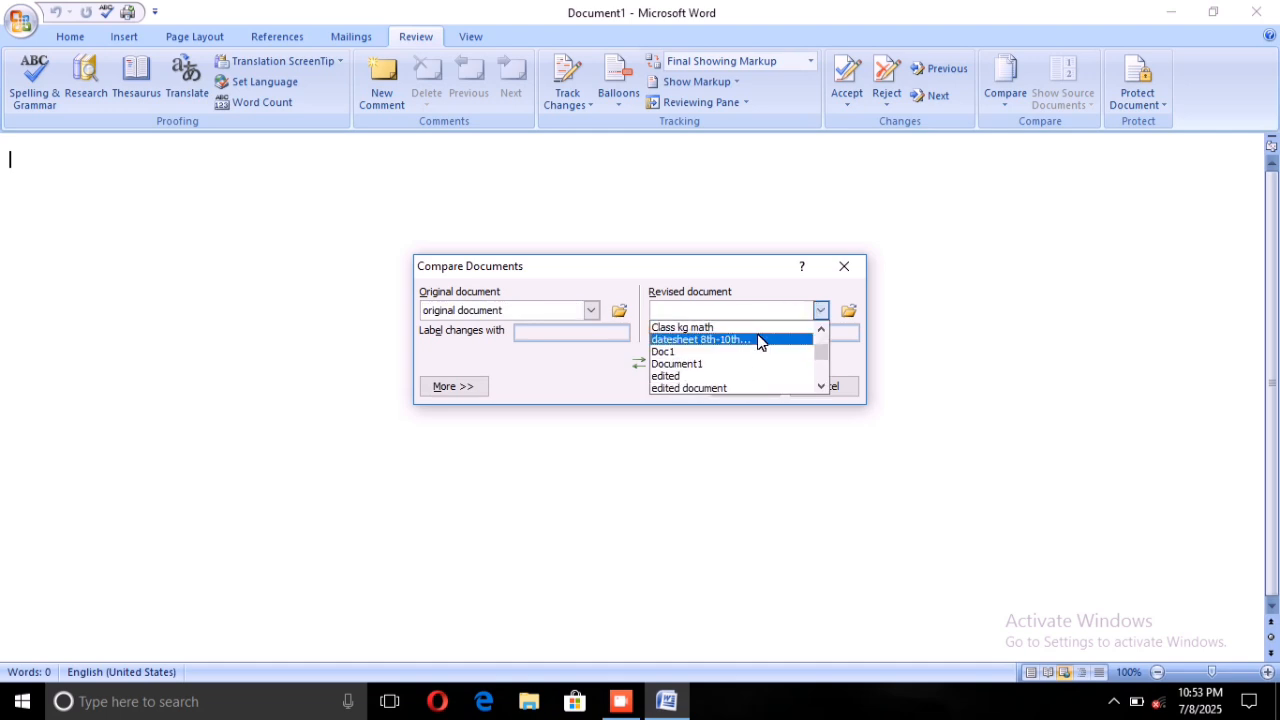
click(722, 375)
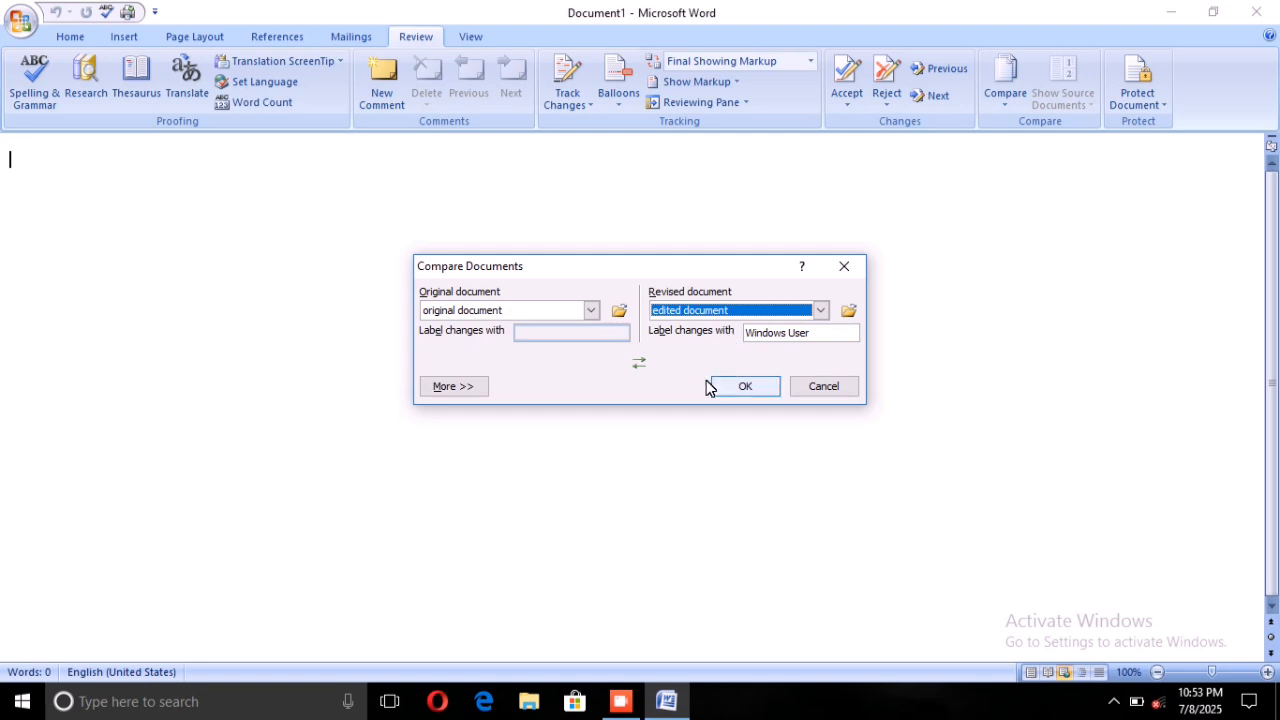
click(740, 386)
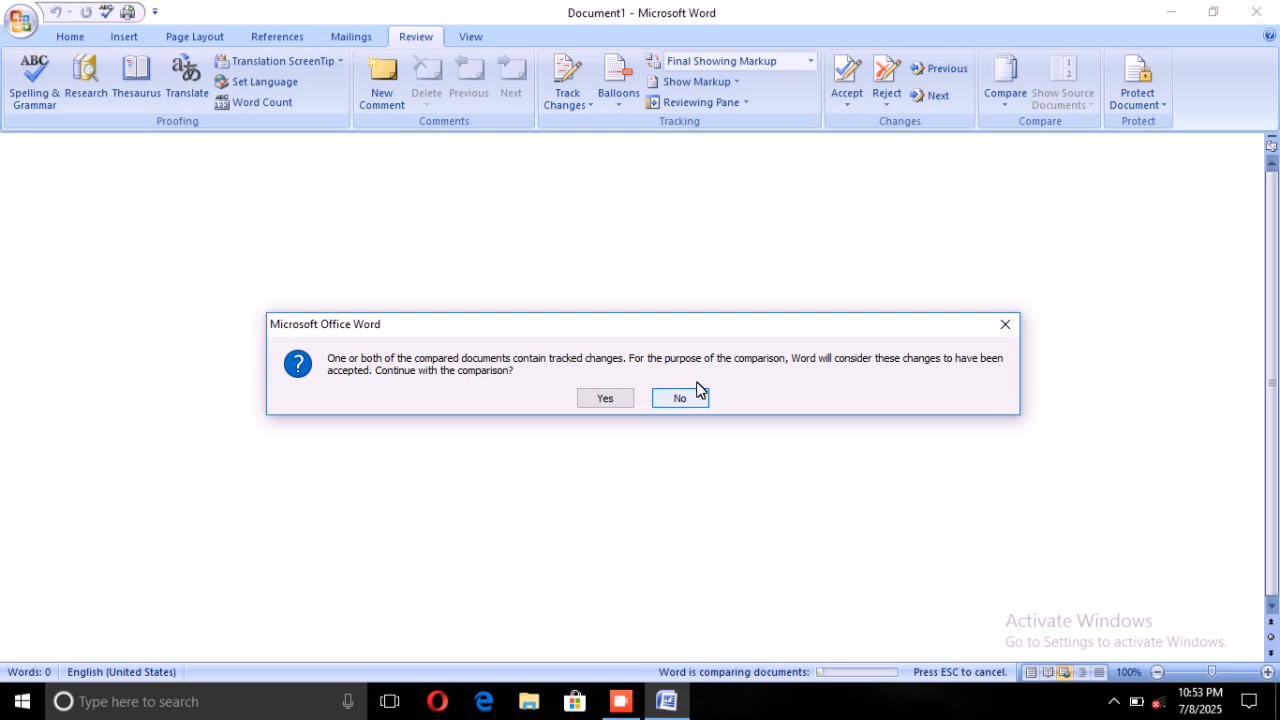
click(620, 396)
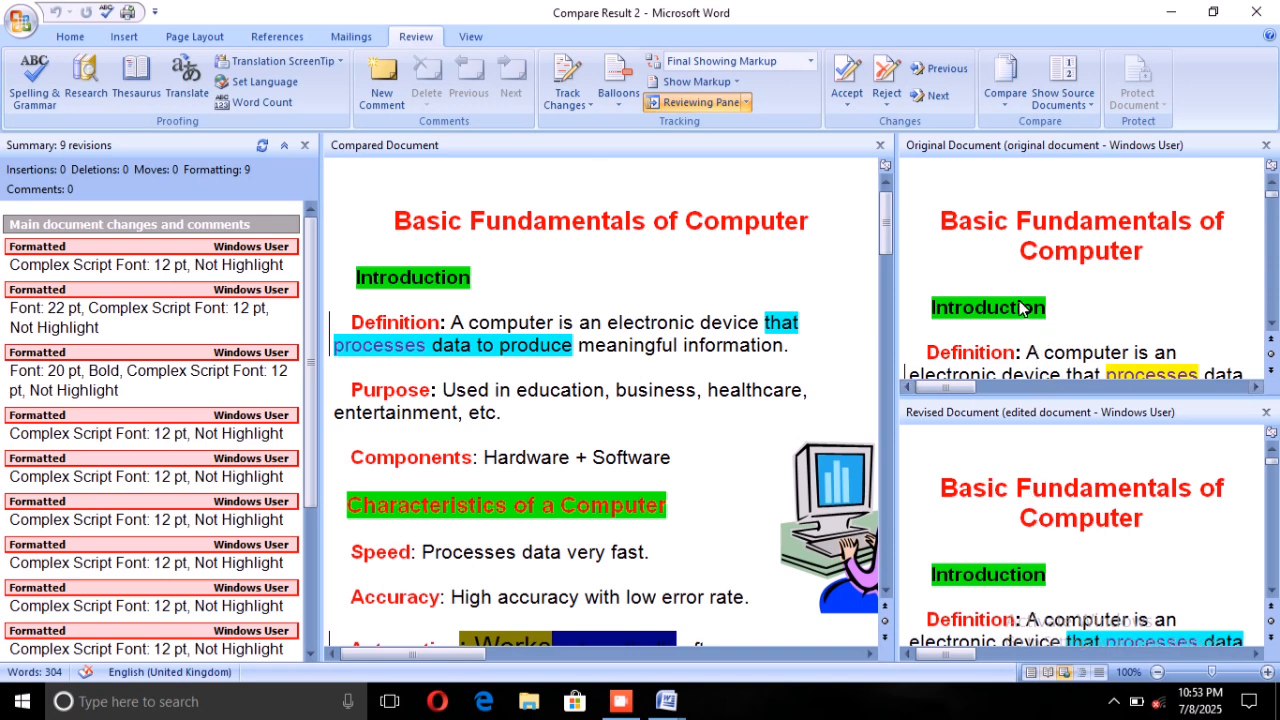
Examine the formatting differences between the original, revised and compared documents from the Introduction through the Types of Computers section.
scroll(1065, 268, down, 1)
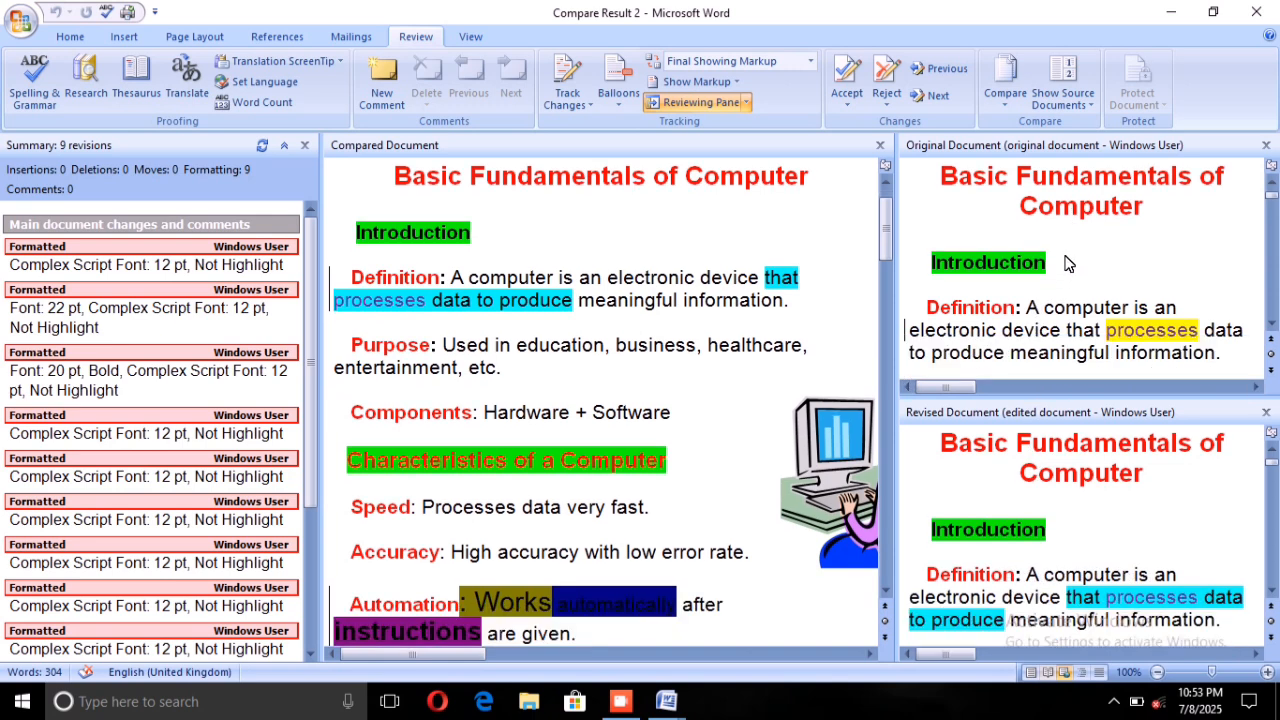
scroll(1068, 268, down, 1)
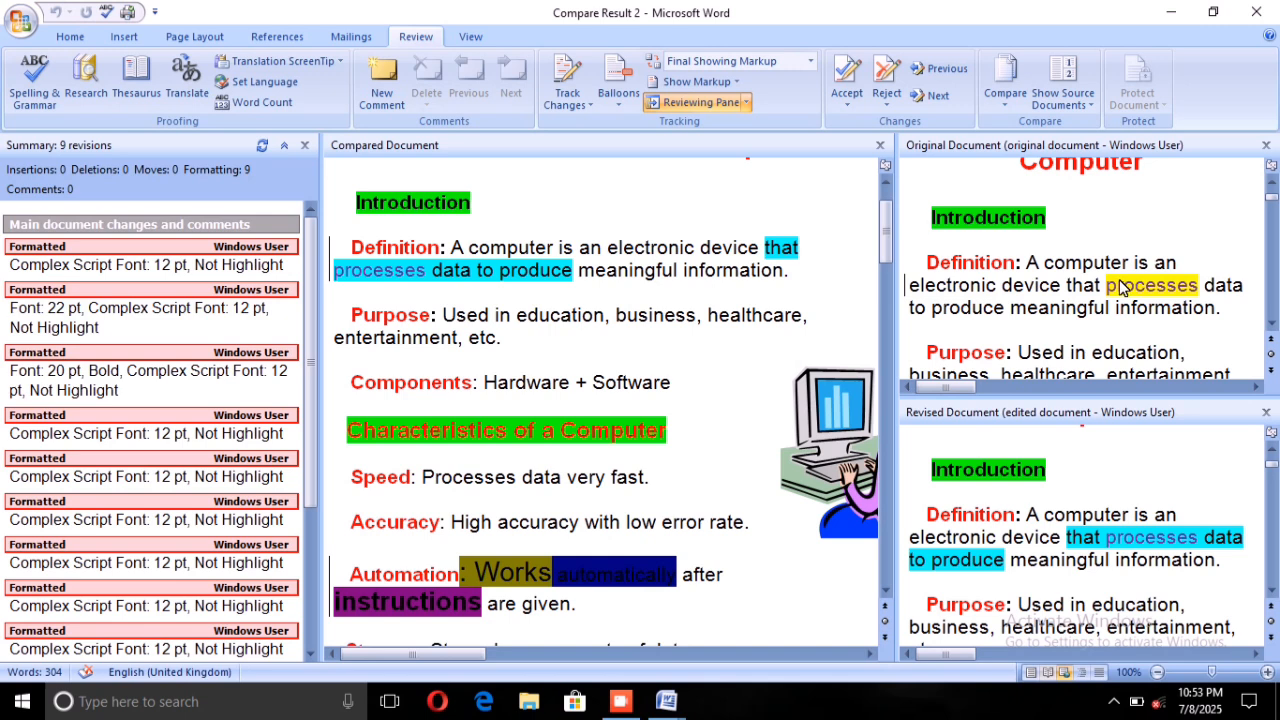
mouse_move(1122, 287)
scroll(1058, 481, down, 1)
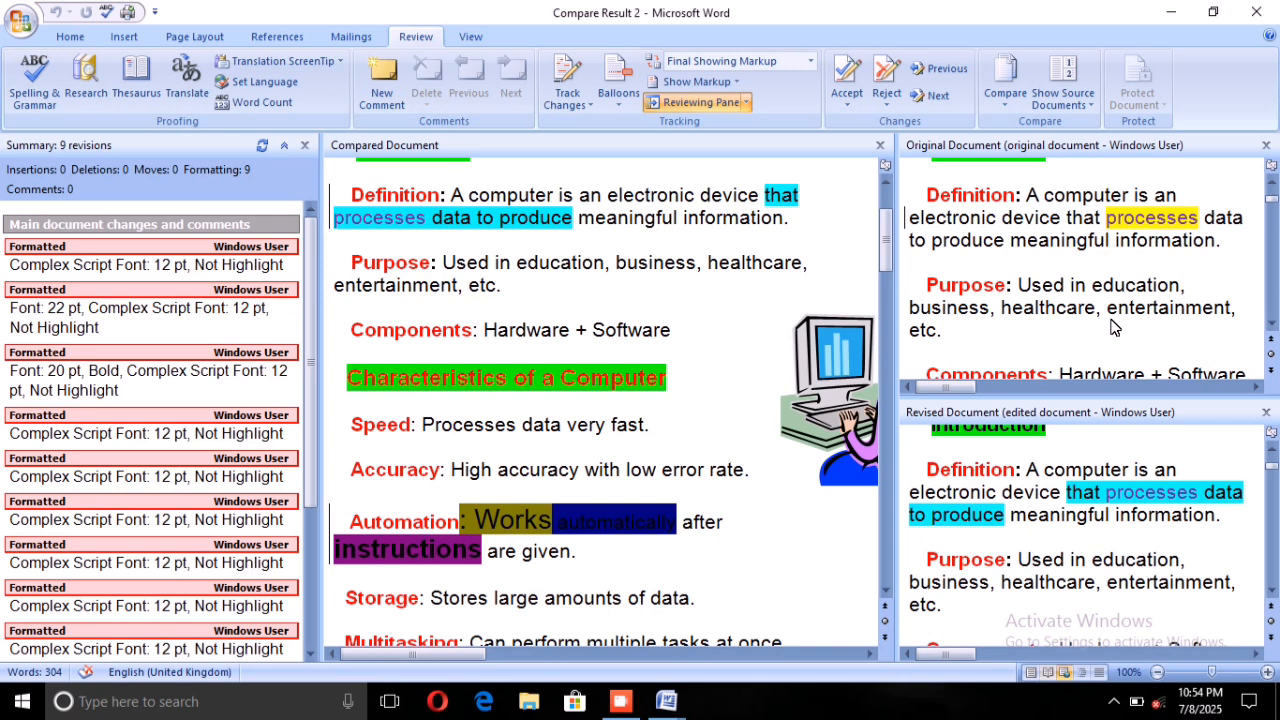
scroll(1086, 430, down, 1)
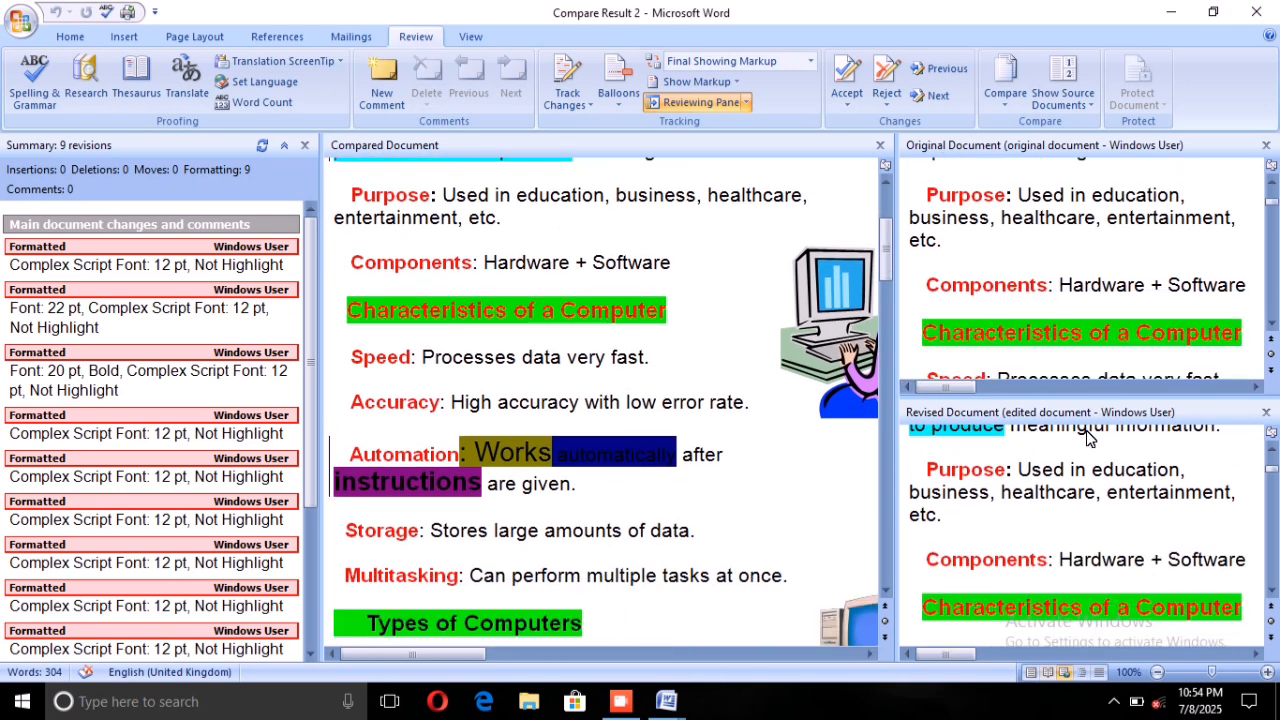
scroll(1088, 435, down, 3)
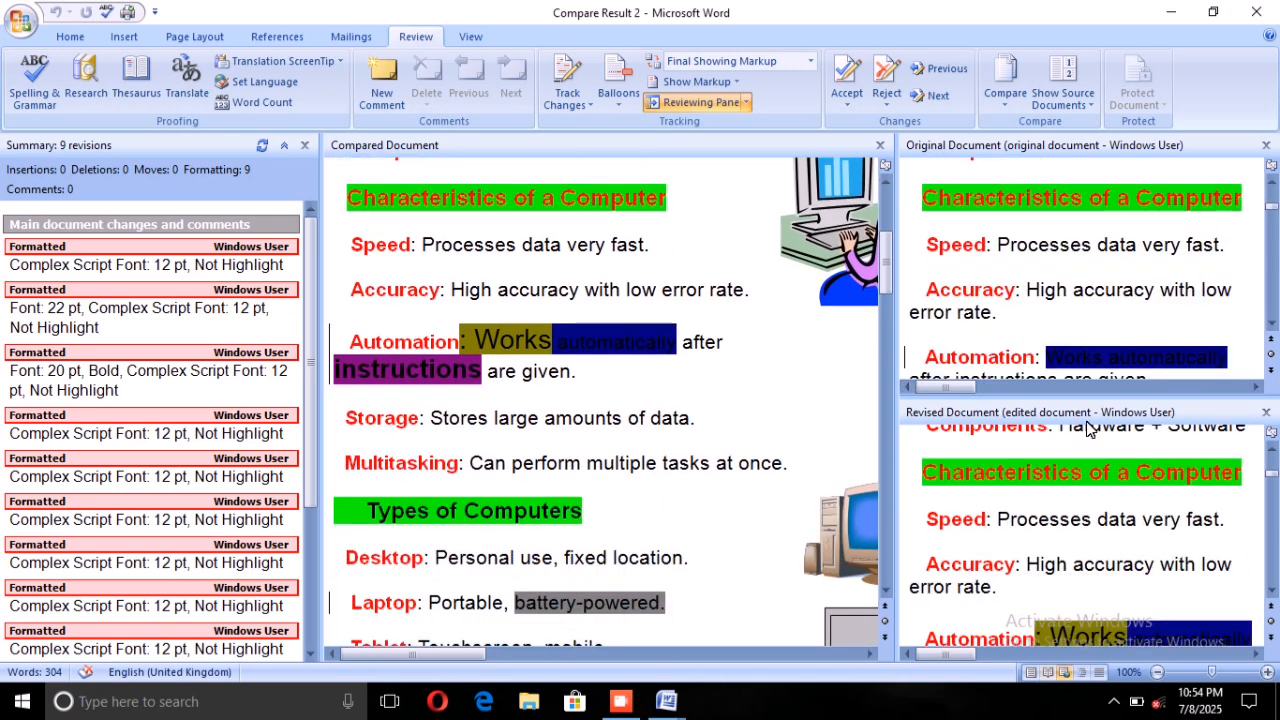
scroll(1087, 428, down, 1)
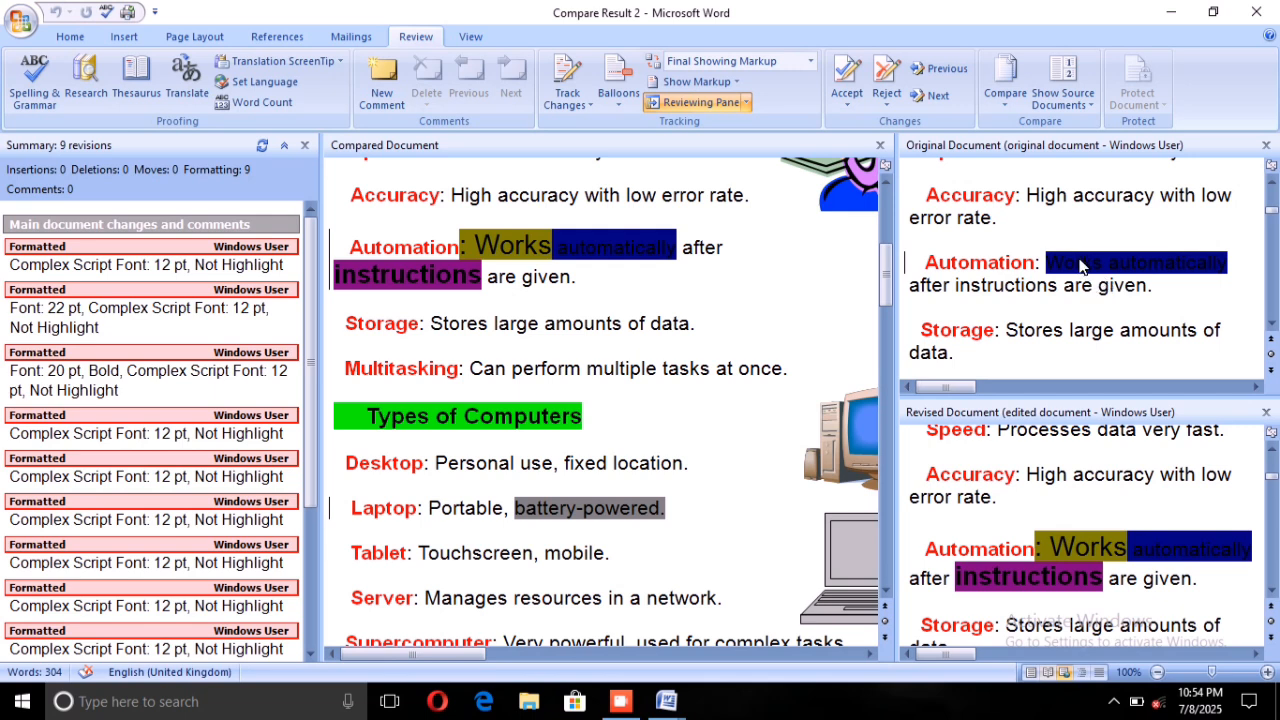
mouse_move(1155, 259)
scroll(1030, 486, down, 1)
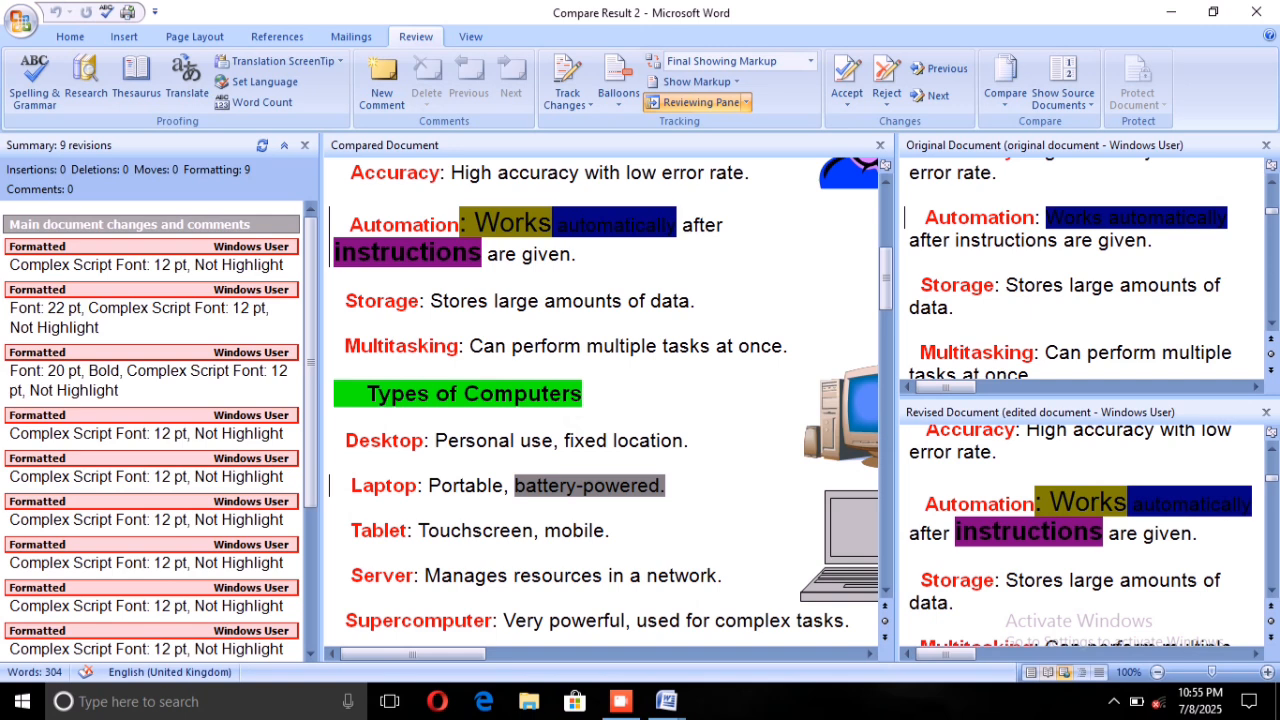
scroll(1080, 530, down, 1)
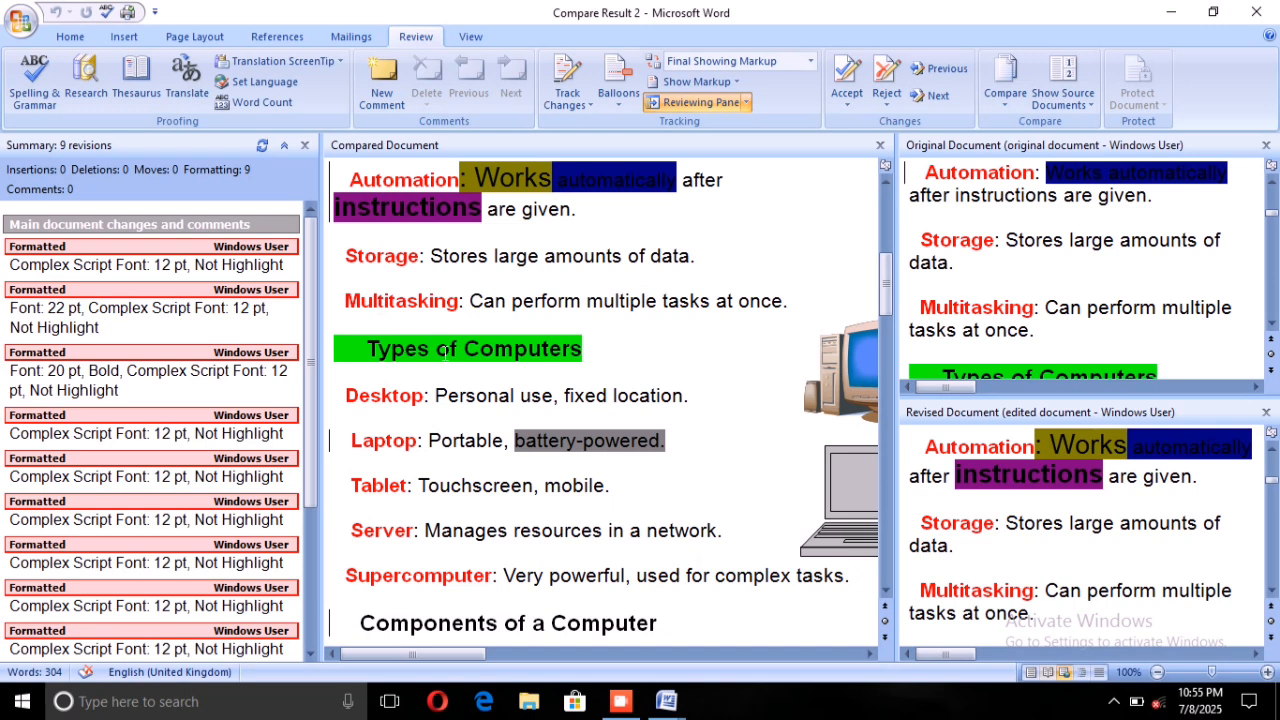
scroll(600, 400, down, 1)
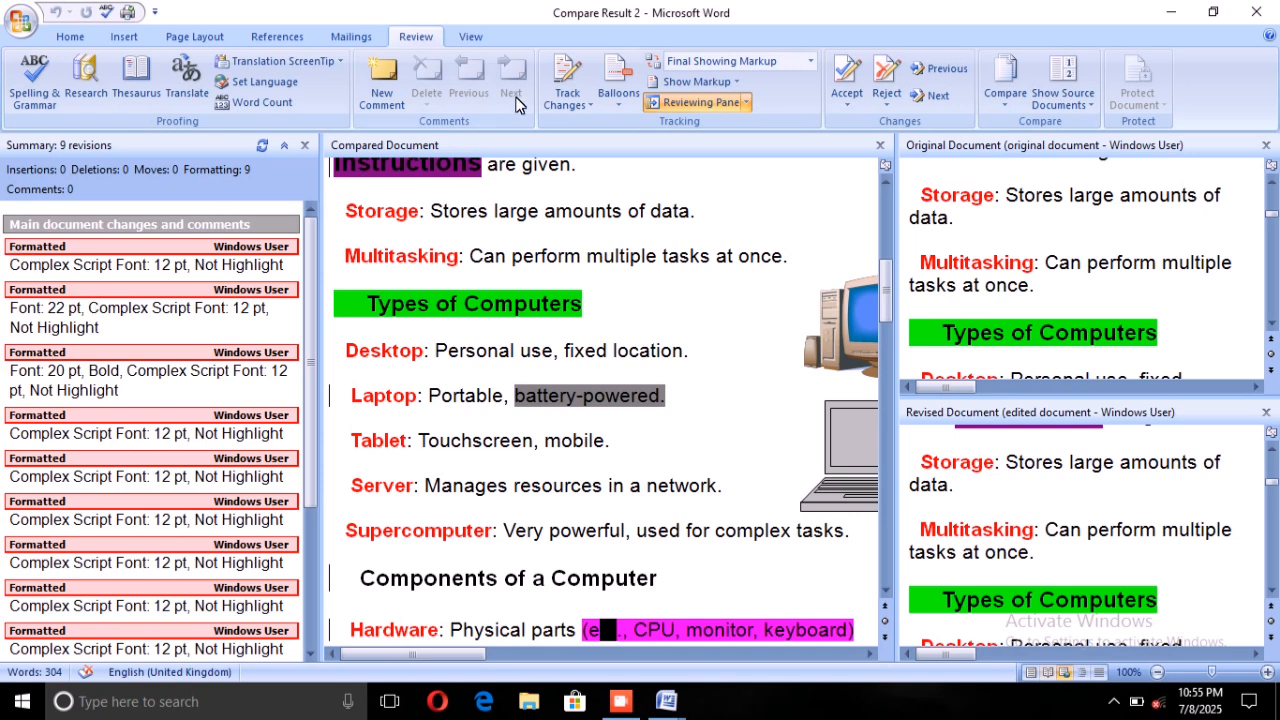
Hide the Reviewing Pane and review the Types of Computers section across the compared, original and revised documents.
click(697, 100)
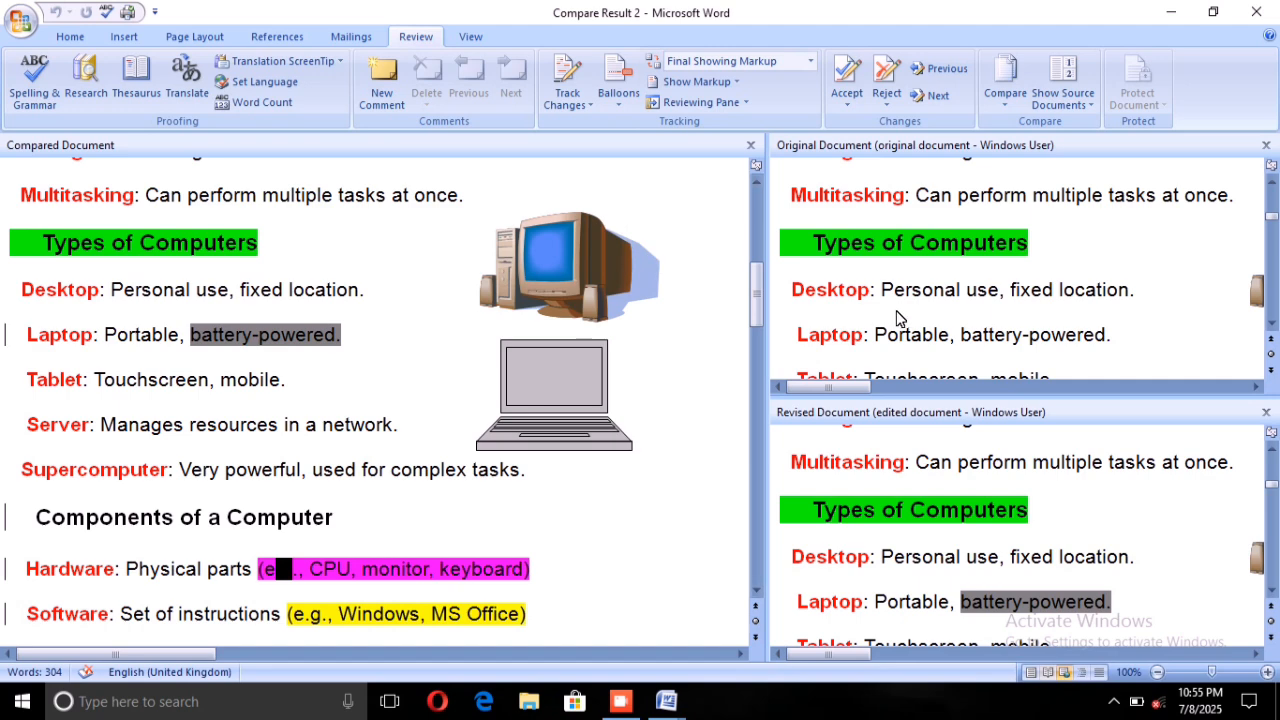
scroll(903, 300, down, 1)
scroll(866, 360, down, 2)
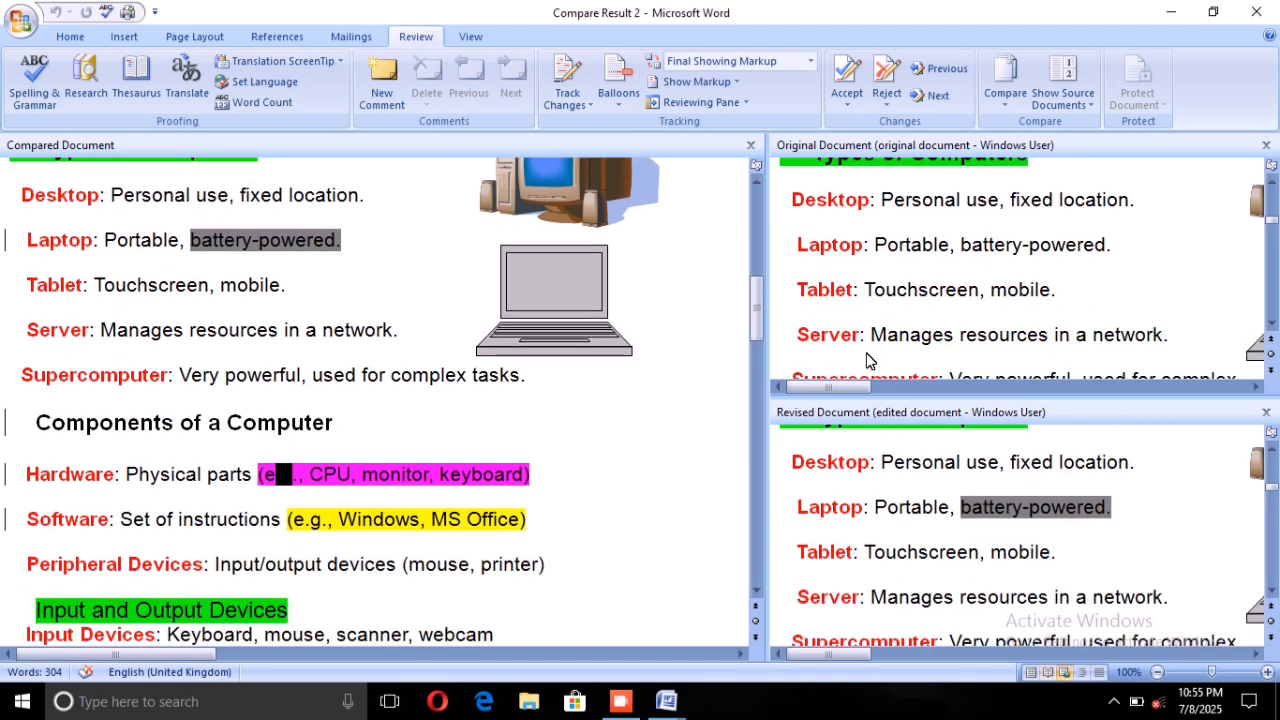
scroll(822, 355, up, 1)
scroll(790, 330, up, 1)
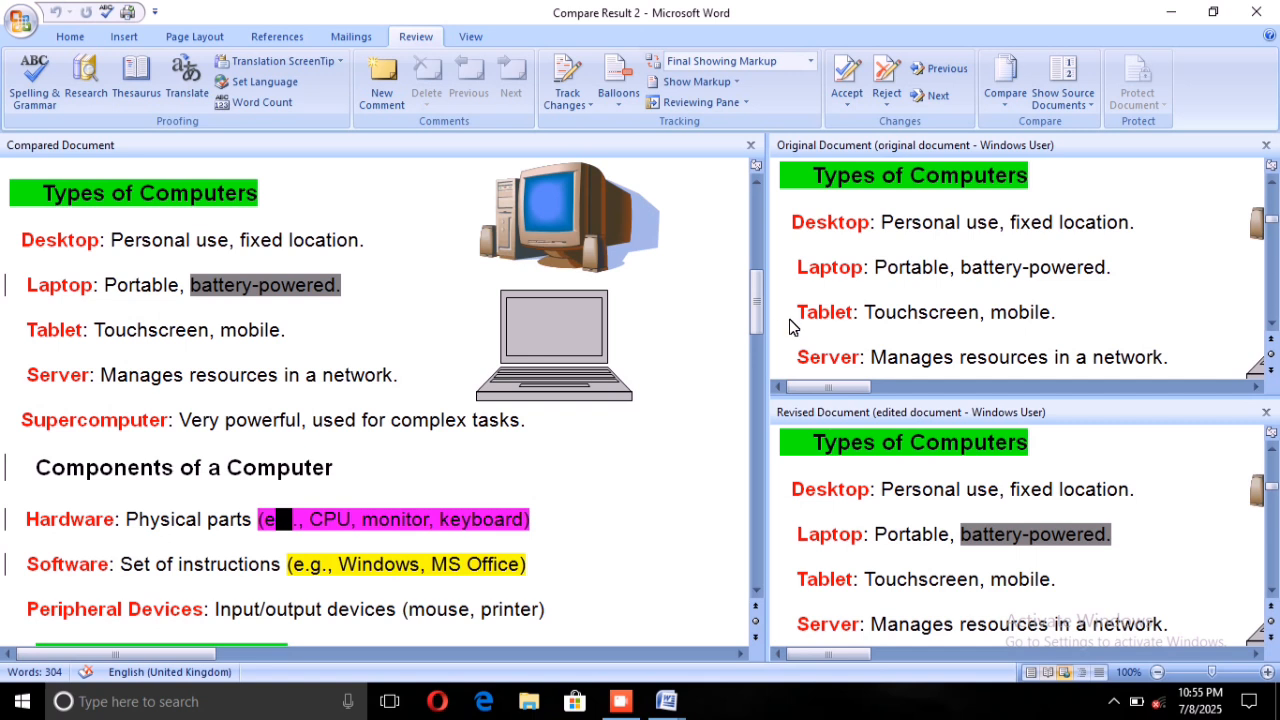
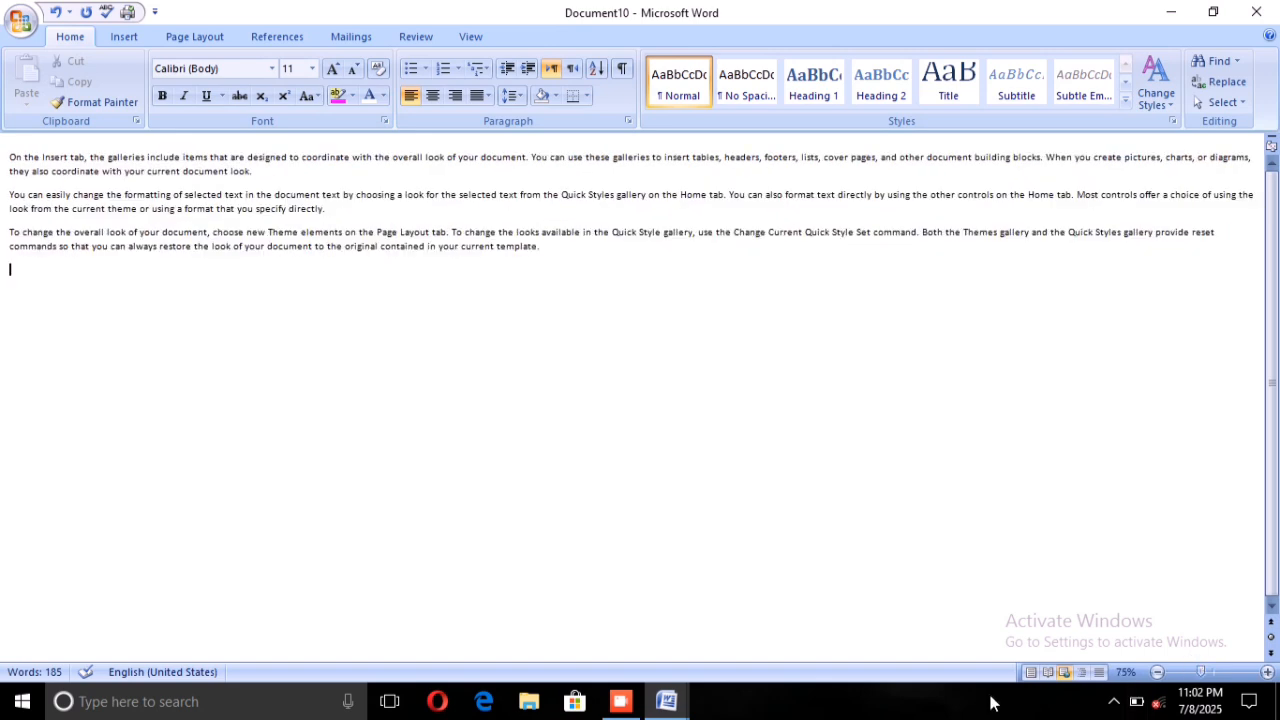
Switch the three-paragraph document to Print Layout view.
click(1030, 677)
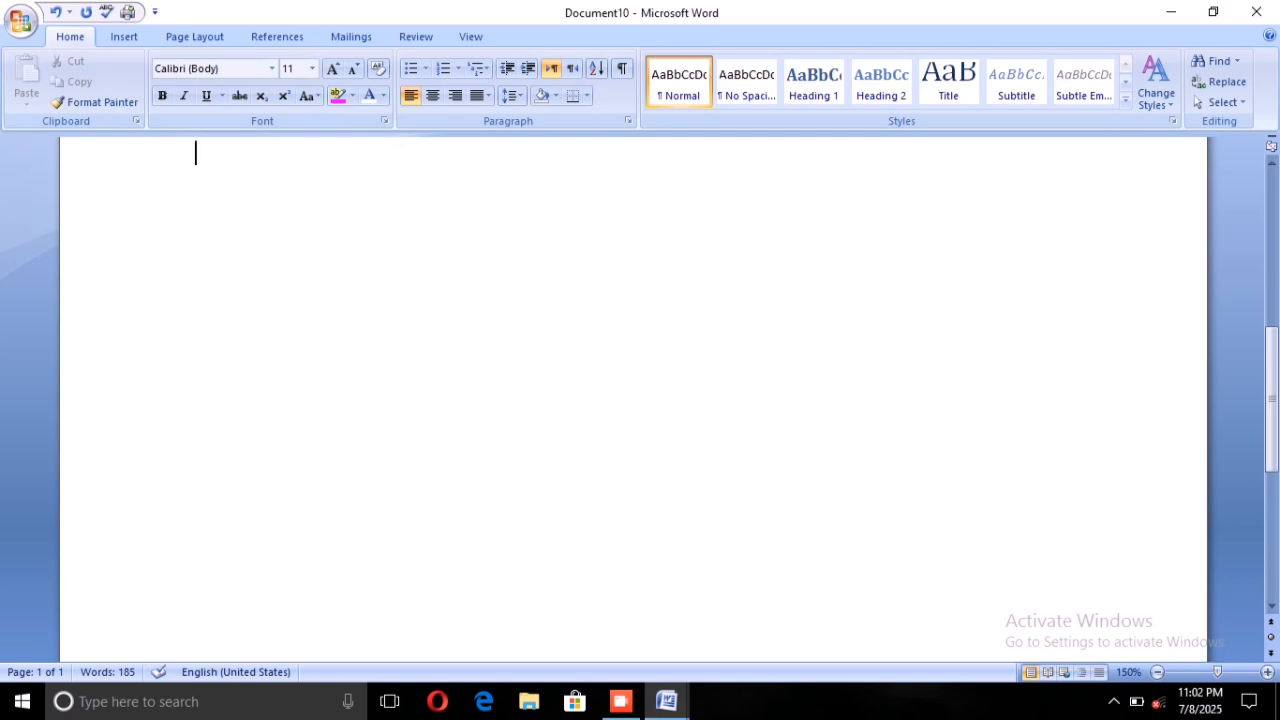
scroll(640, 400, up, 8)
scroll(640, 400, down, 2)
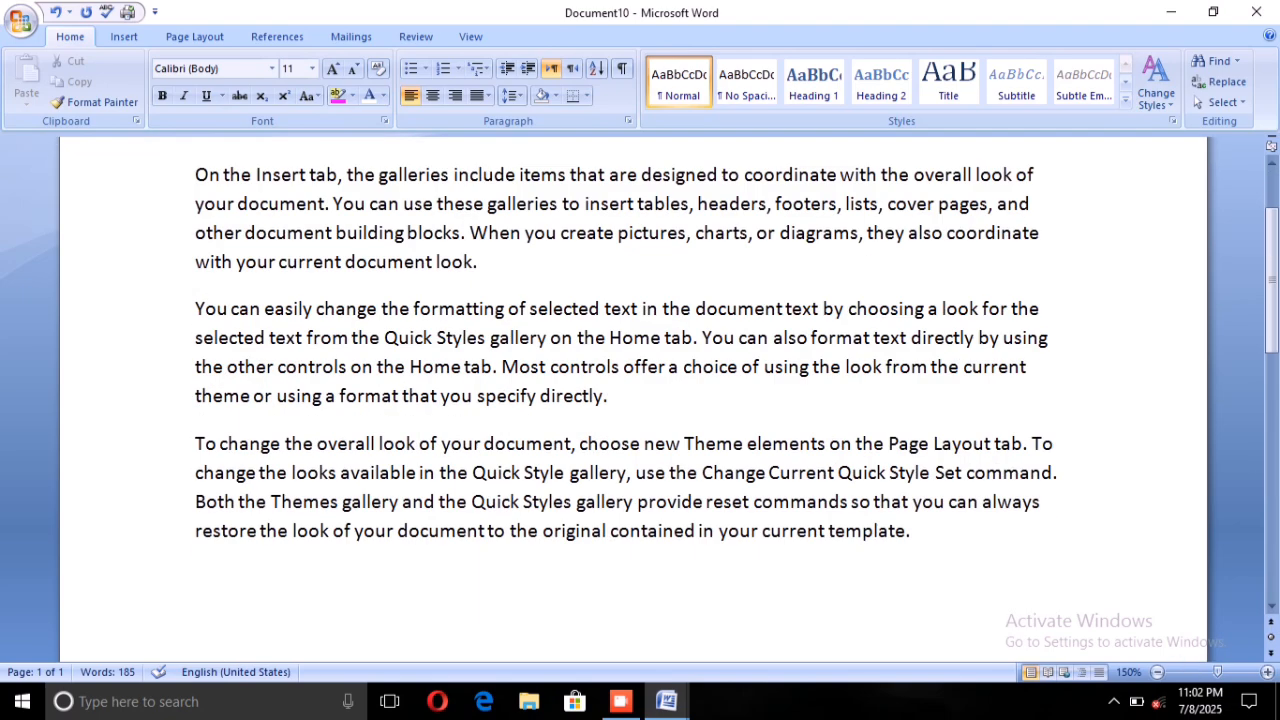
scroll(640, 400, up, 1)
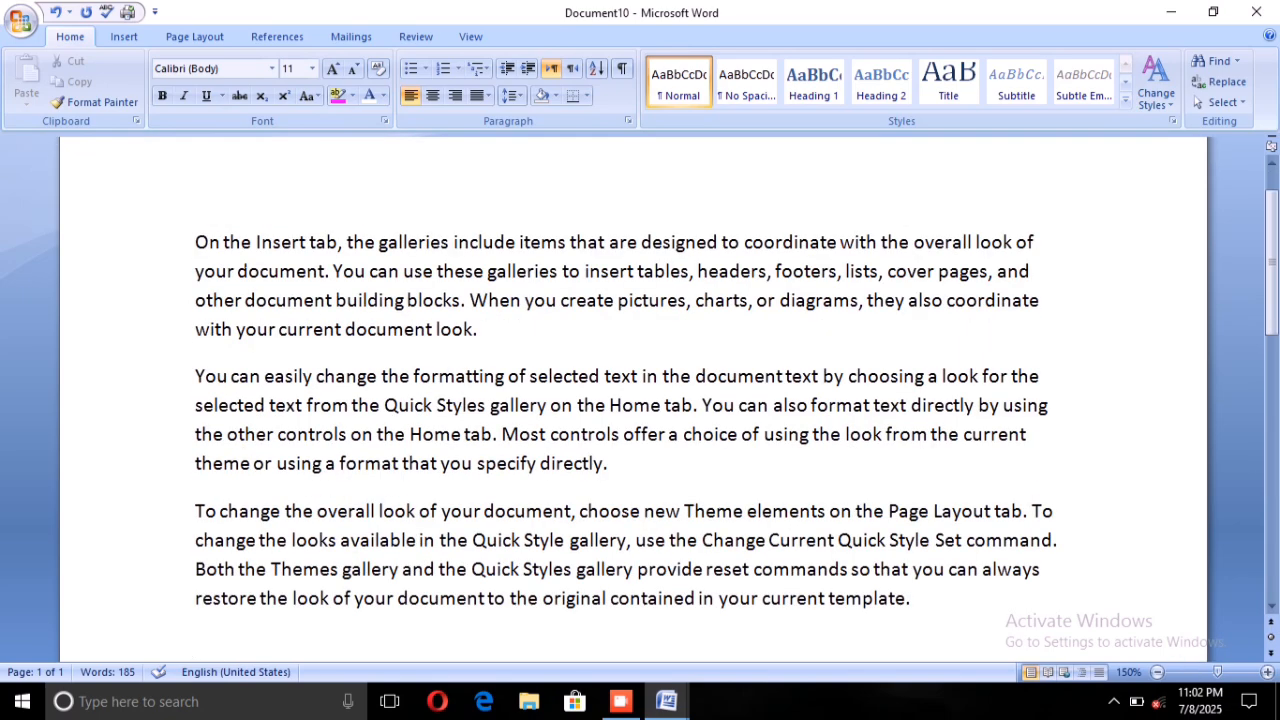
click(230, 243)
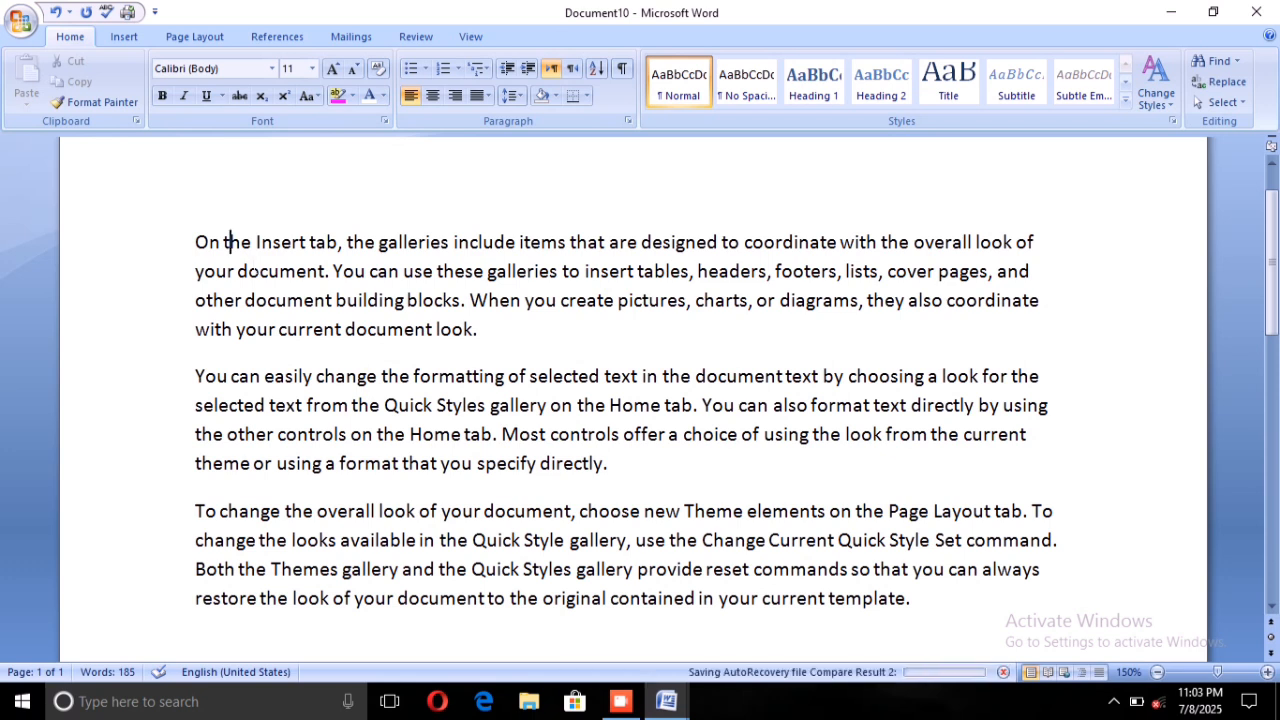
click(416, 36)
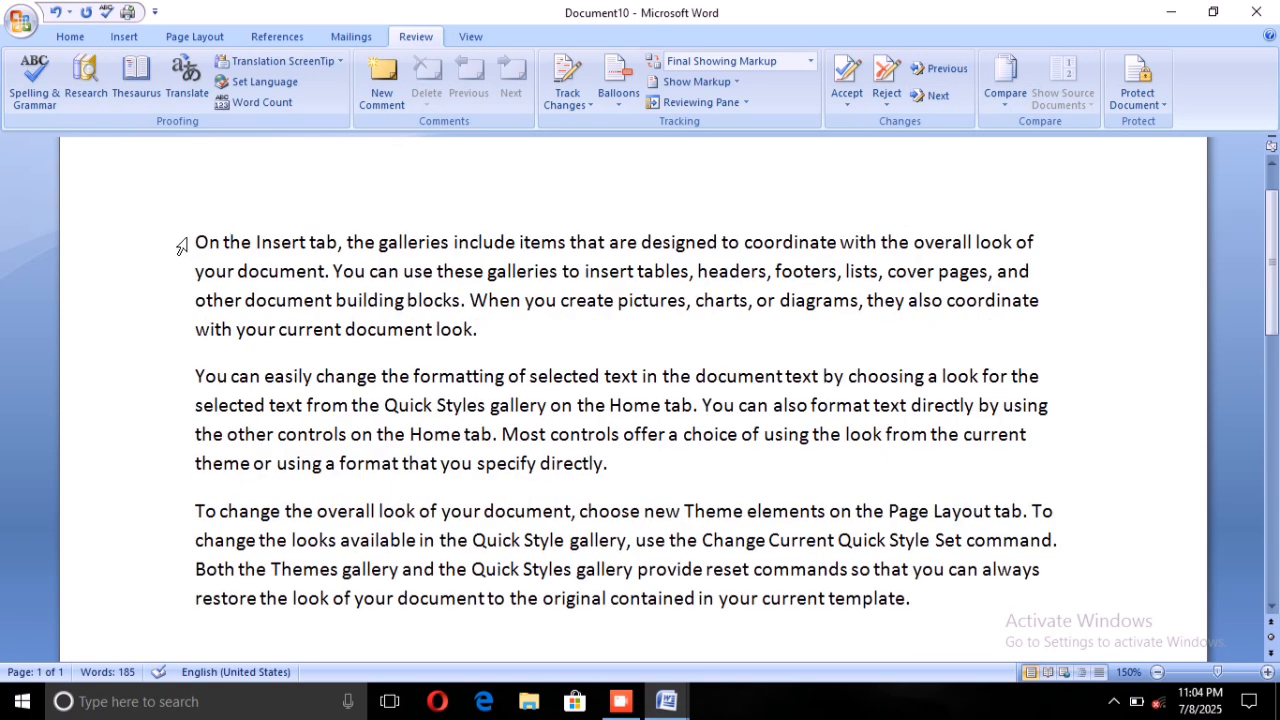
Color the text of the first paragraph, beginning "On the Insert tab", red.
drag(196, 243, 500, 341)
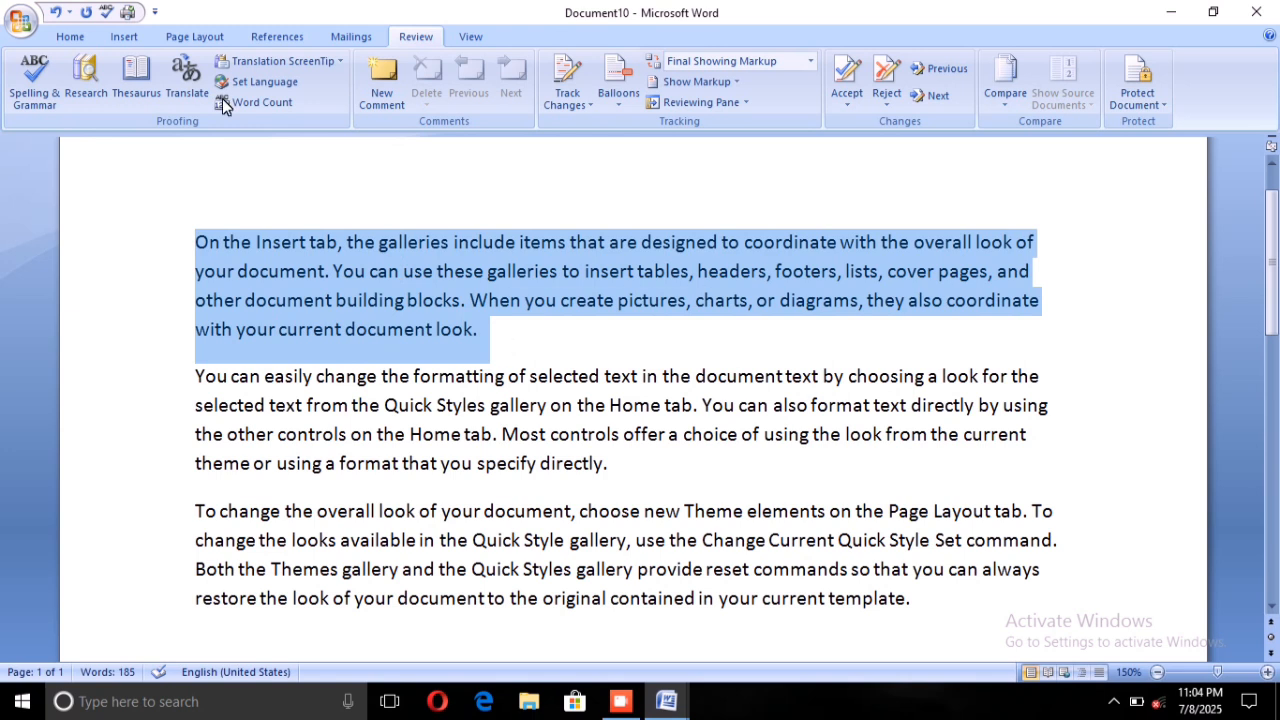
click(70, 36)
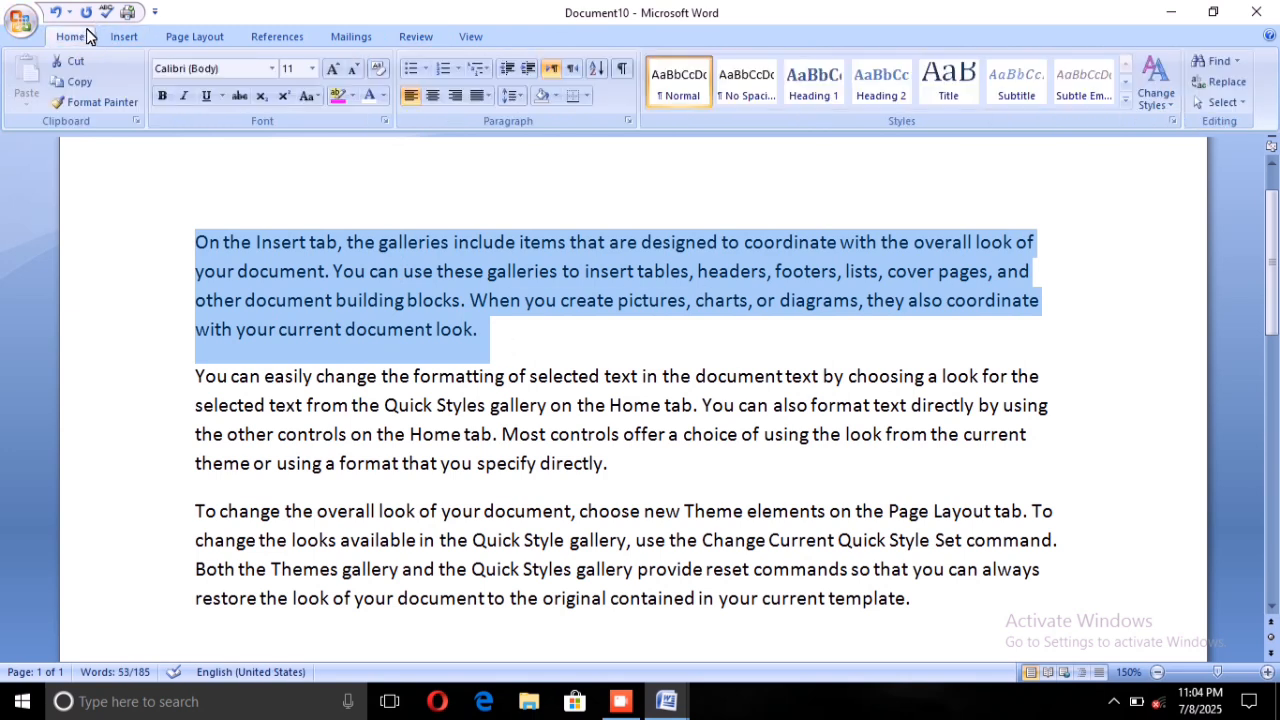
click(382, 95)
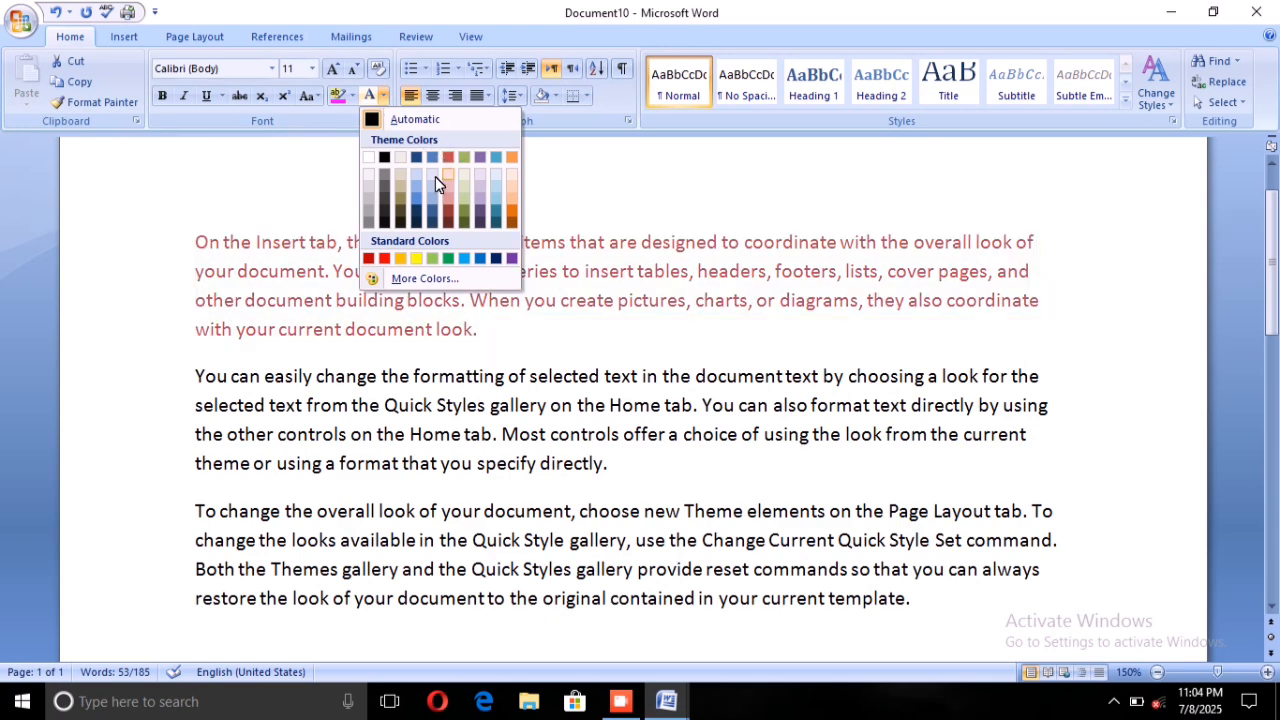
click(375, 258)
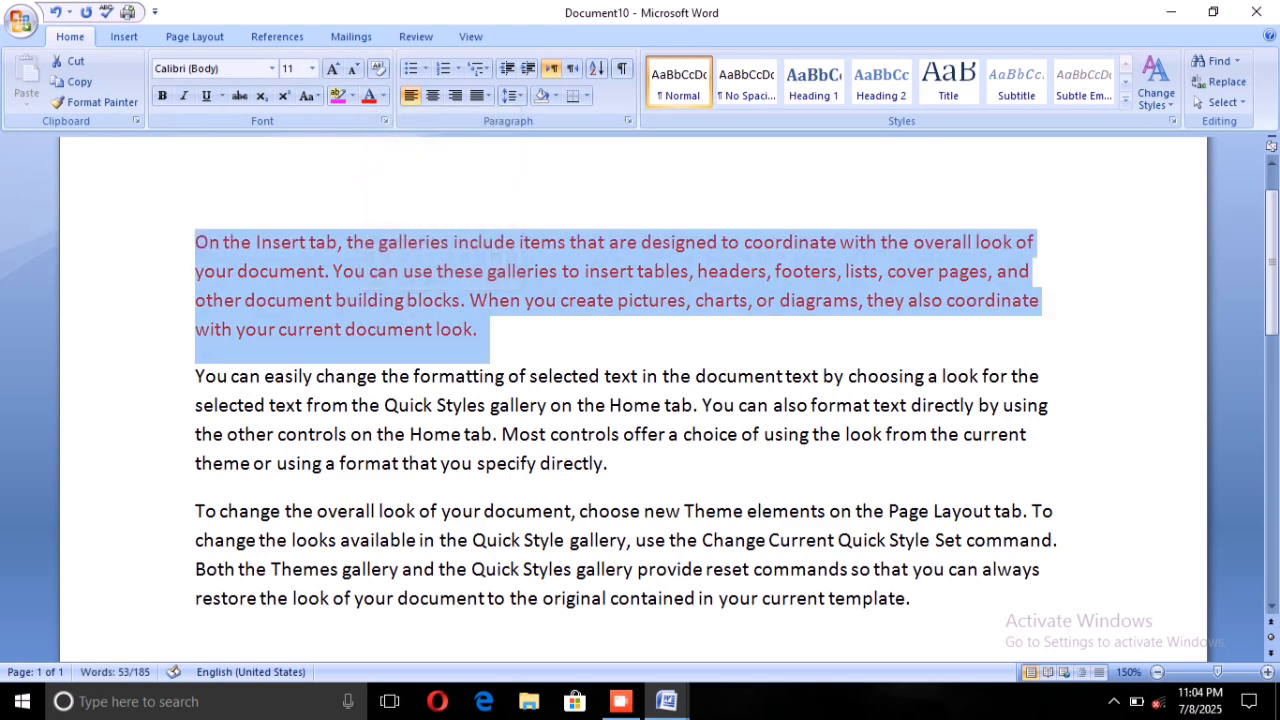
Make the second paragraph, beginning "You can easily change the formatting", bold.
click(204, 511)
drag(195, 378, 615, 472)
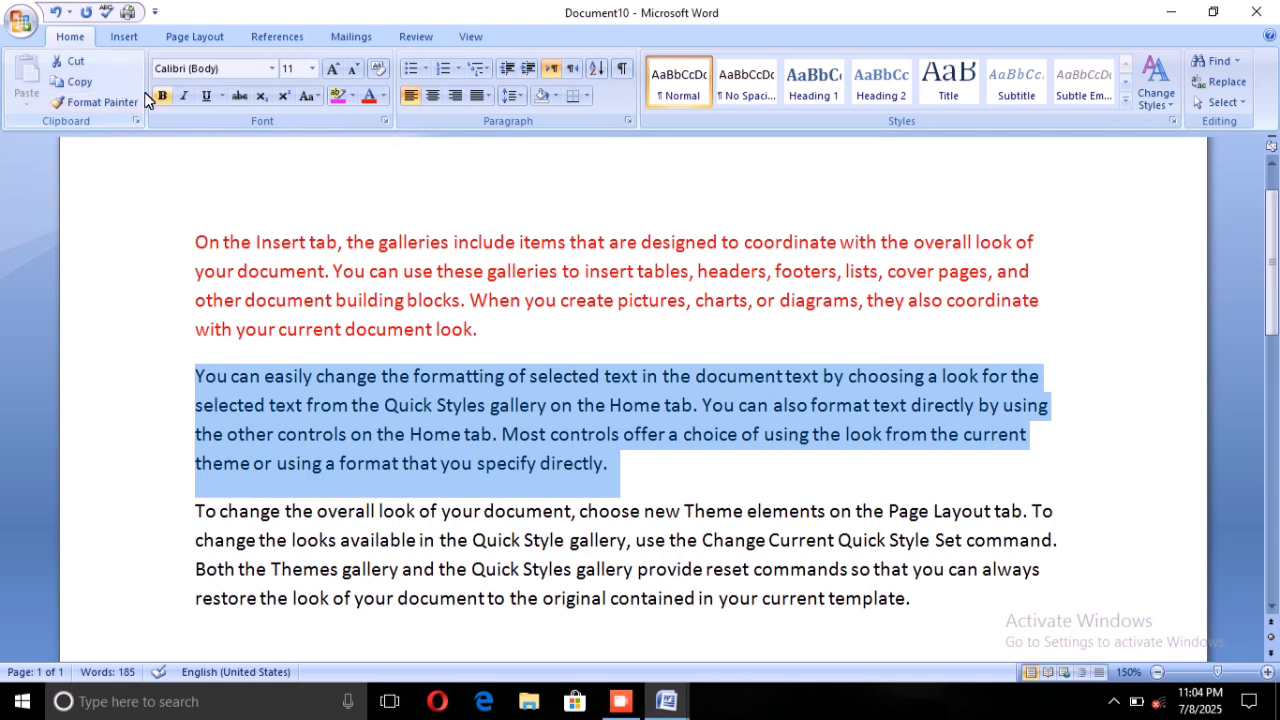
key(ctrl+b)
Highlight the third paragraph, beginning "To change the overall look", with the current pink highlight color.
scroll(177, 171, down, 3)
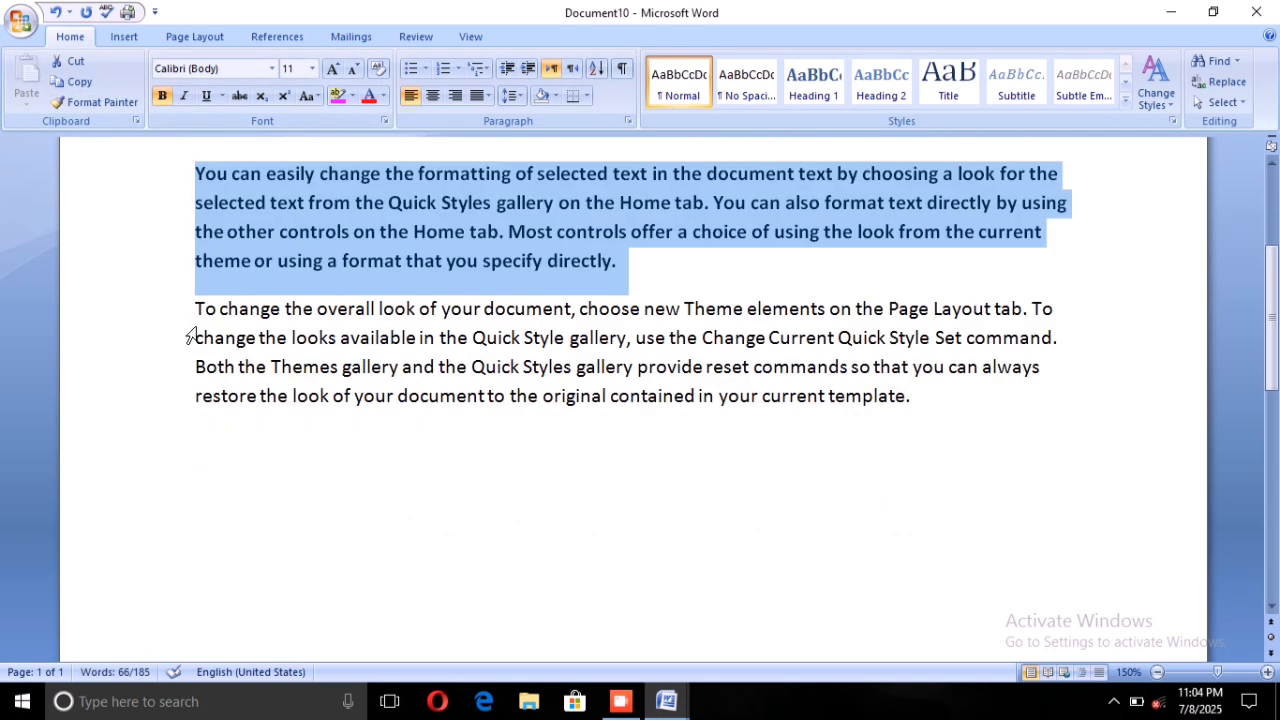
drag(195, 308, 905, 442)
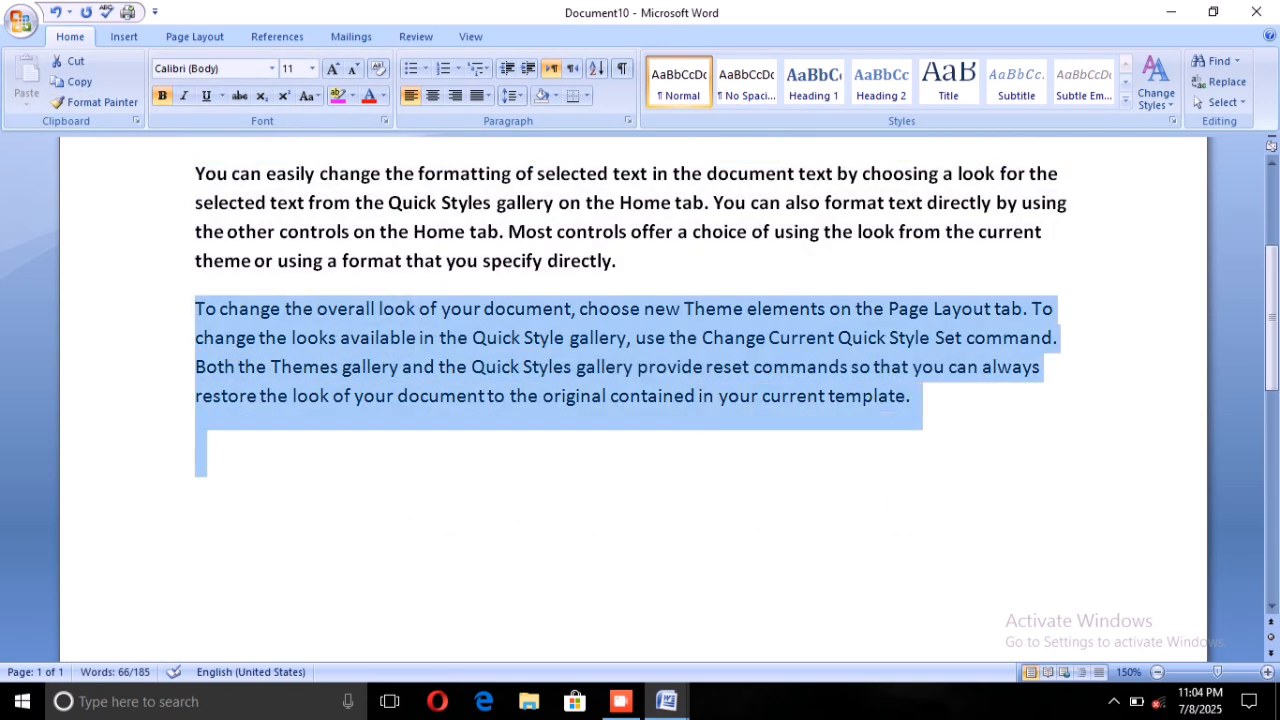
click(337, 95)
click(198, 445)
scroll(180, 420, up, 3)
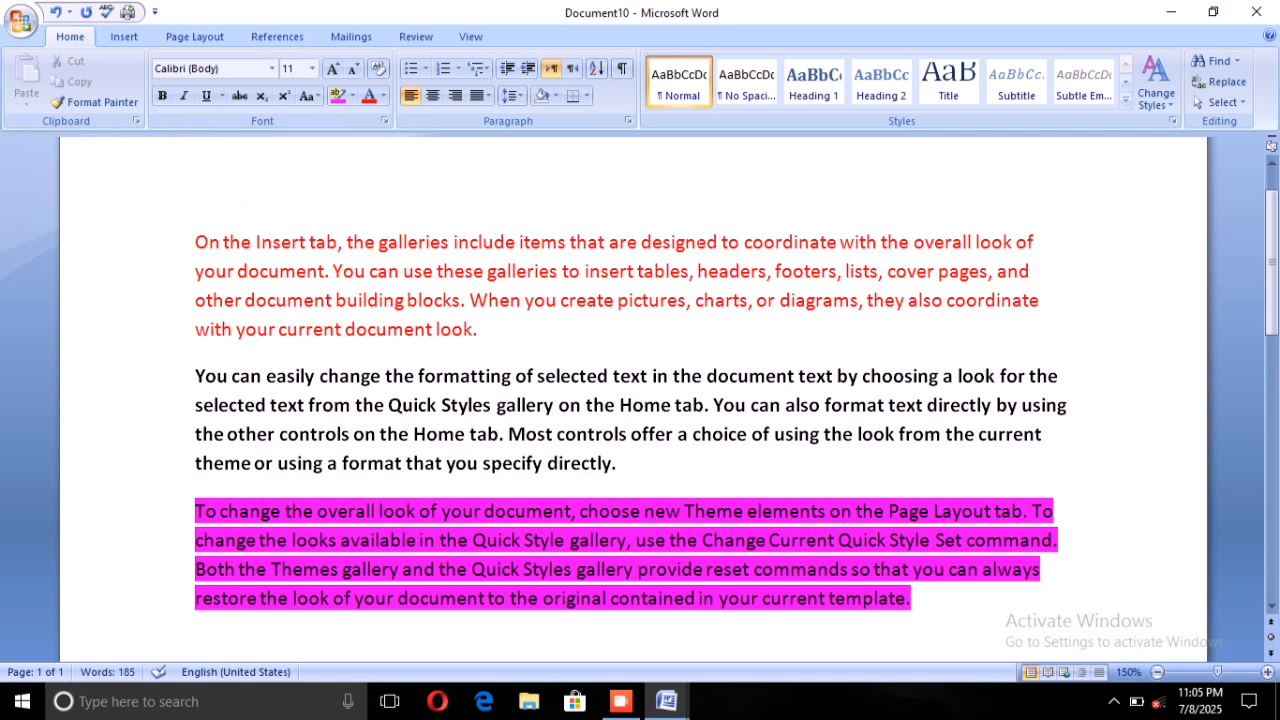
Restrict the document by limiting formatting to a selection of styles and allowing only "No changes (Read only)" editing.
click(412, 36)
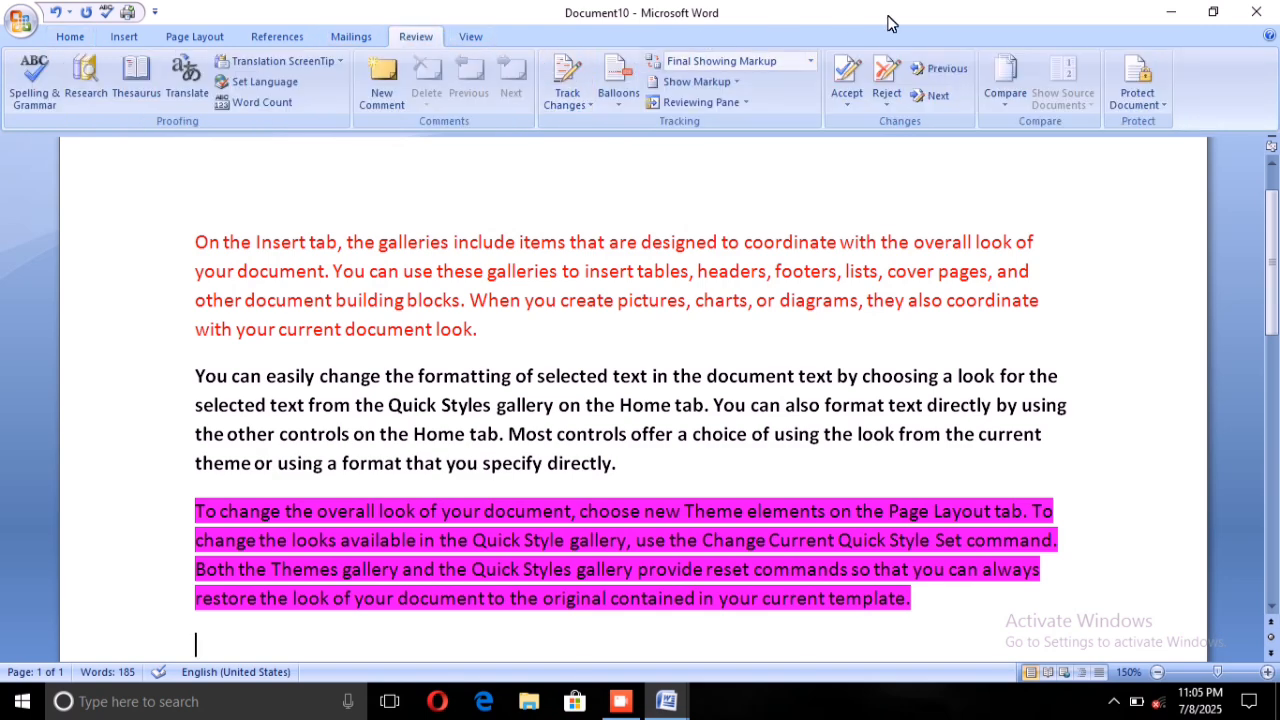
click(1146, 87)
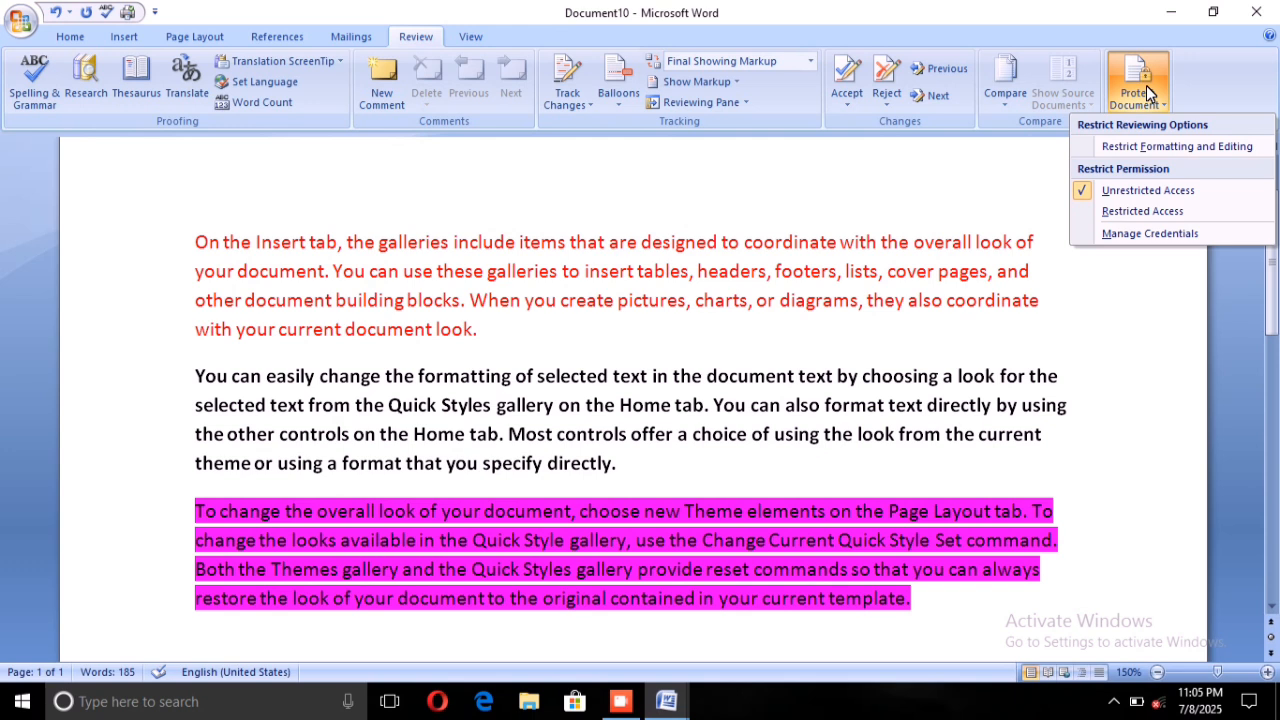
click(1158, 143)
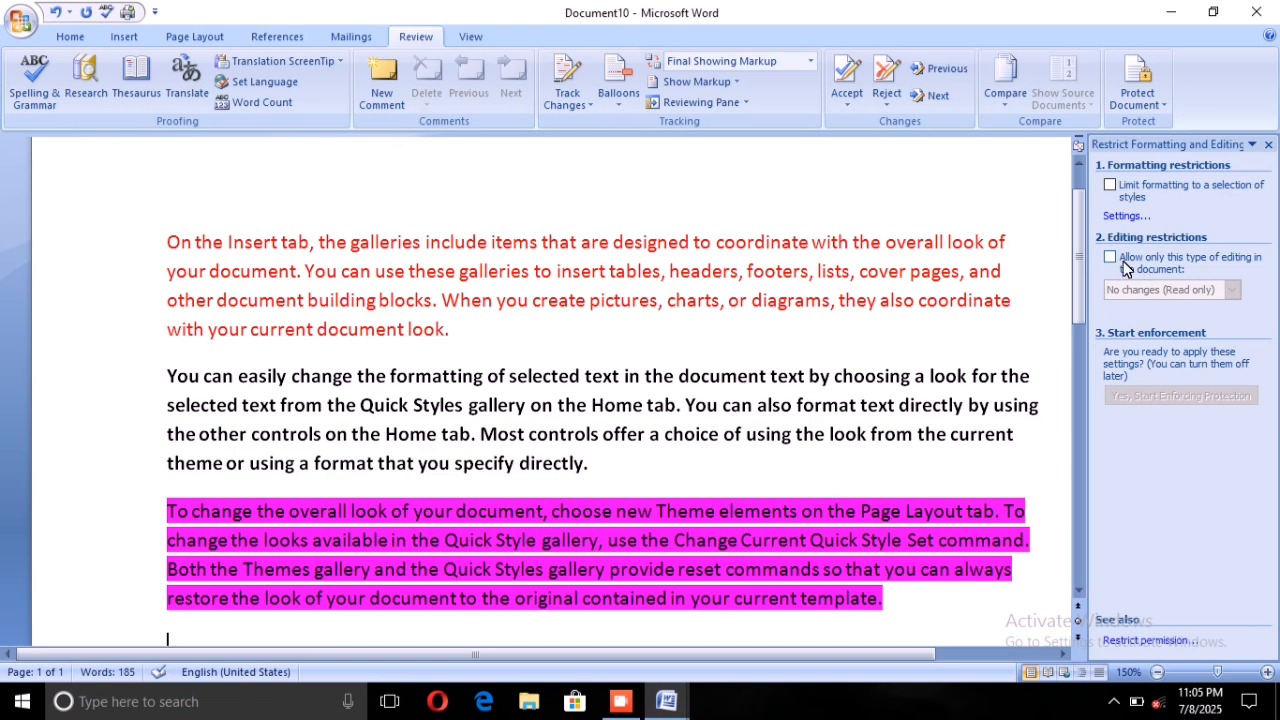
click(1108, 183)
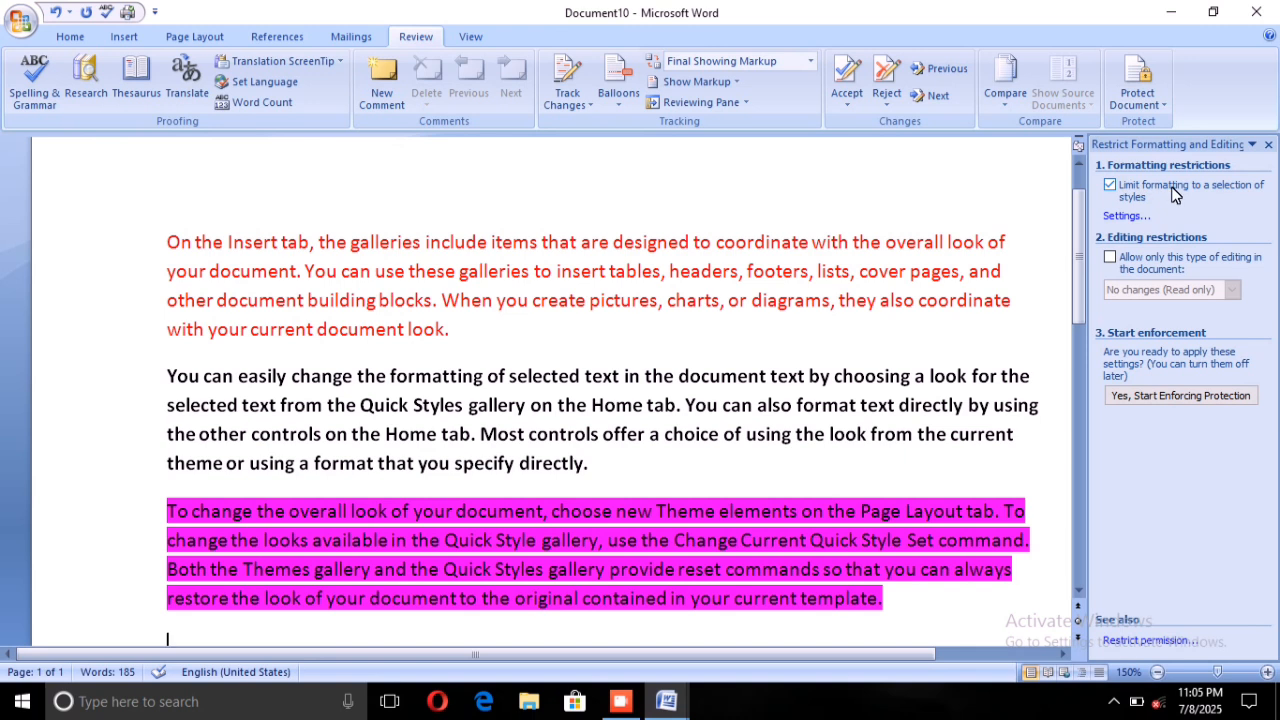
click(1108, 256)
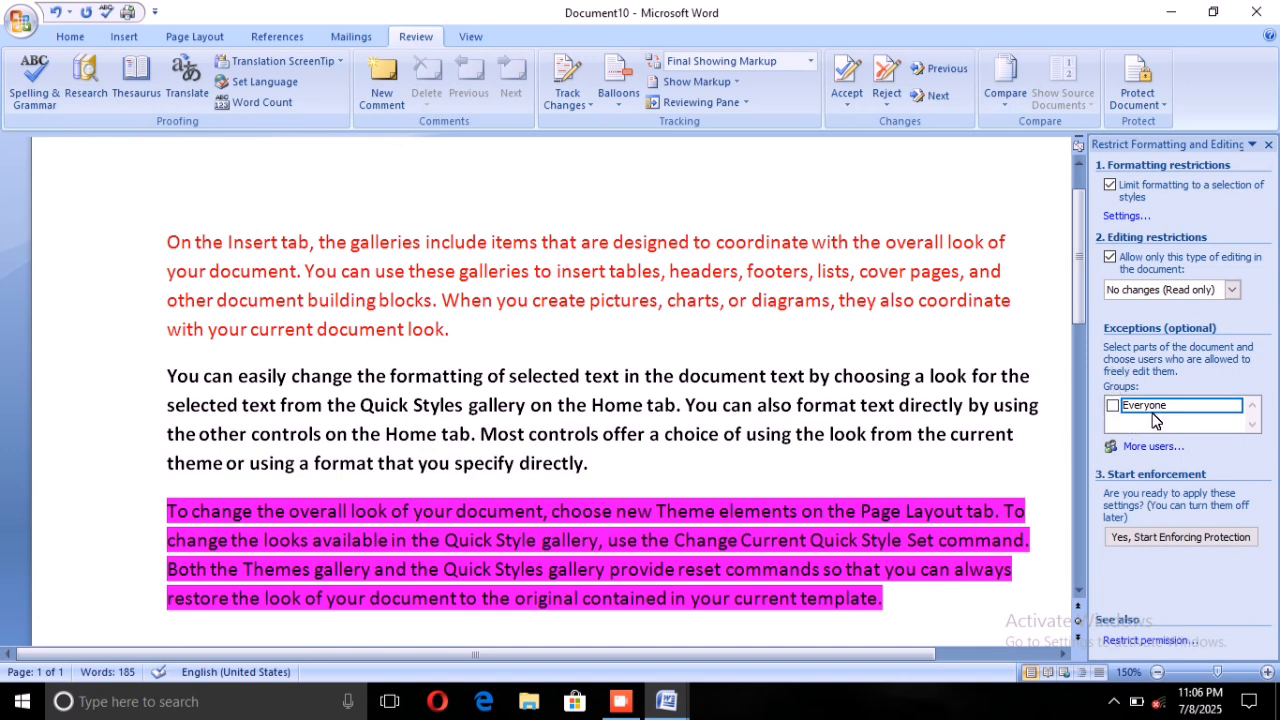
Start enforcing the document protection, entering and confirming a protection password.
click(1163, 532)
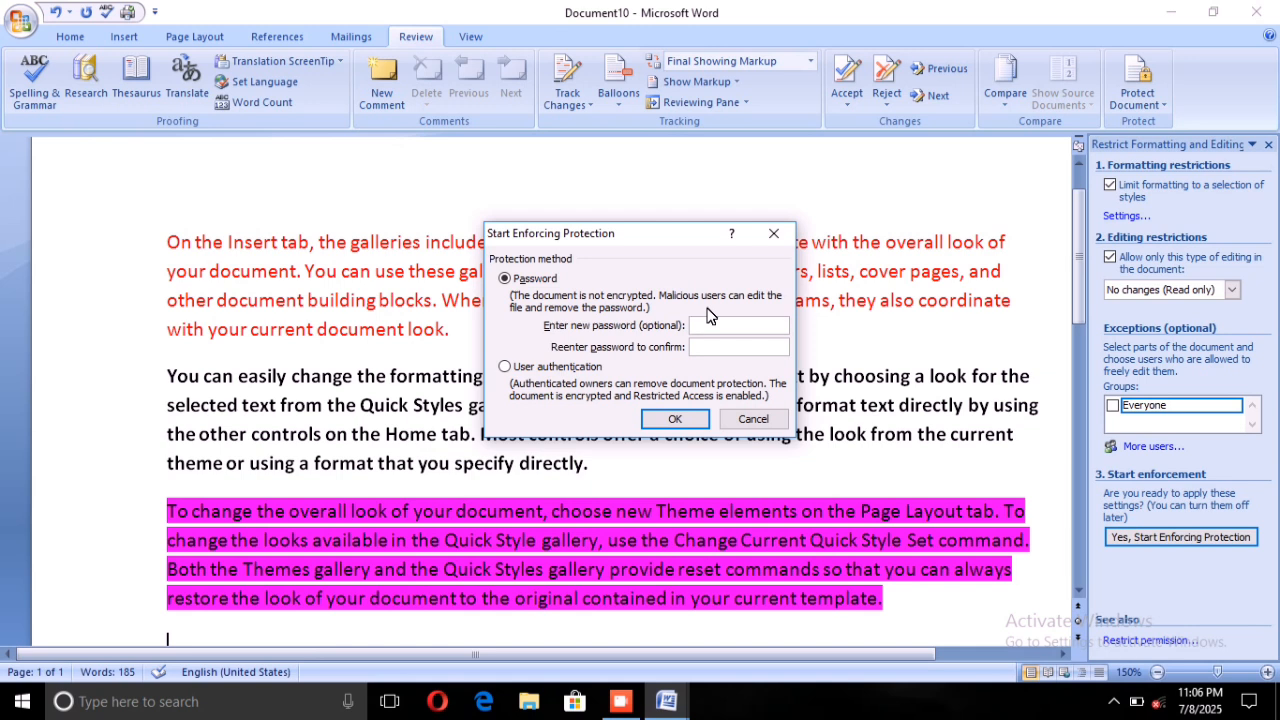
text(1)
key(Tab)
click(671, 418)
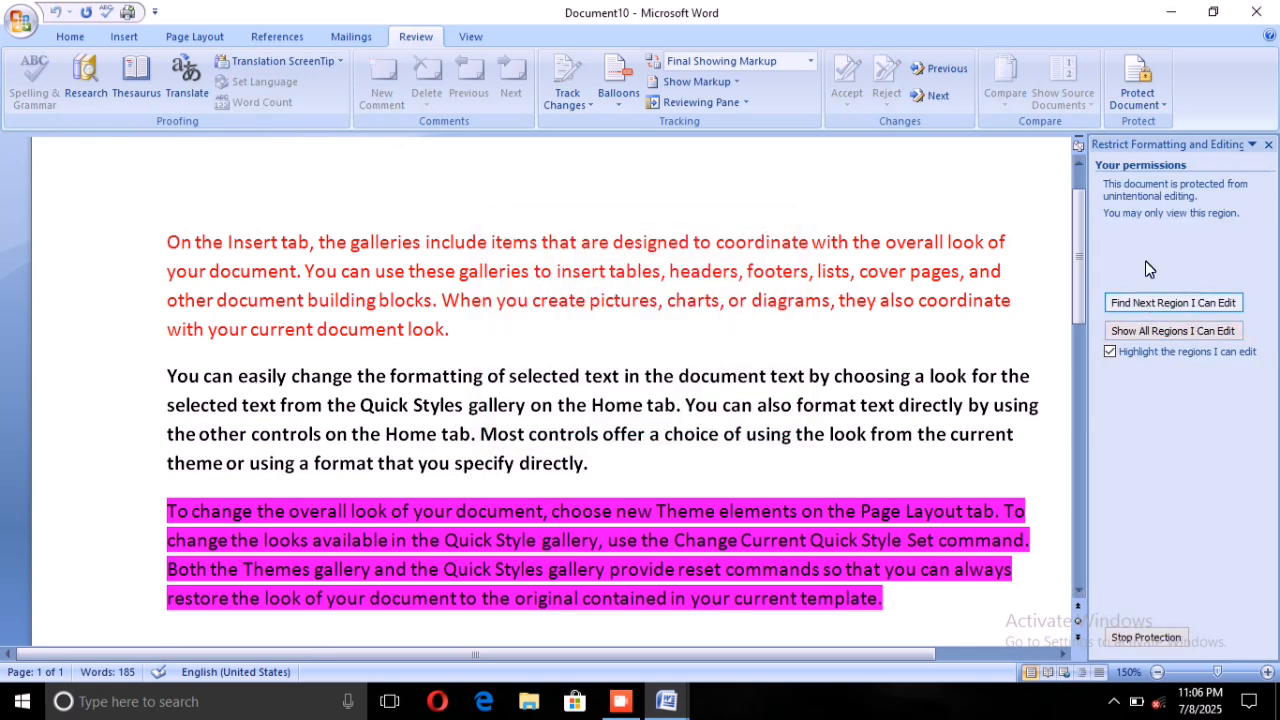
Select the first paragraph and check which Home and Insert commands are available in the protected document.
scroll(446, 101, up, 5)
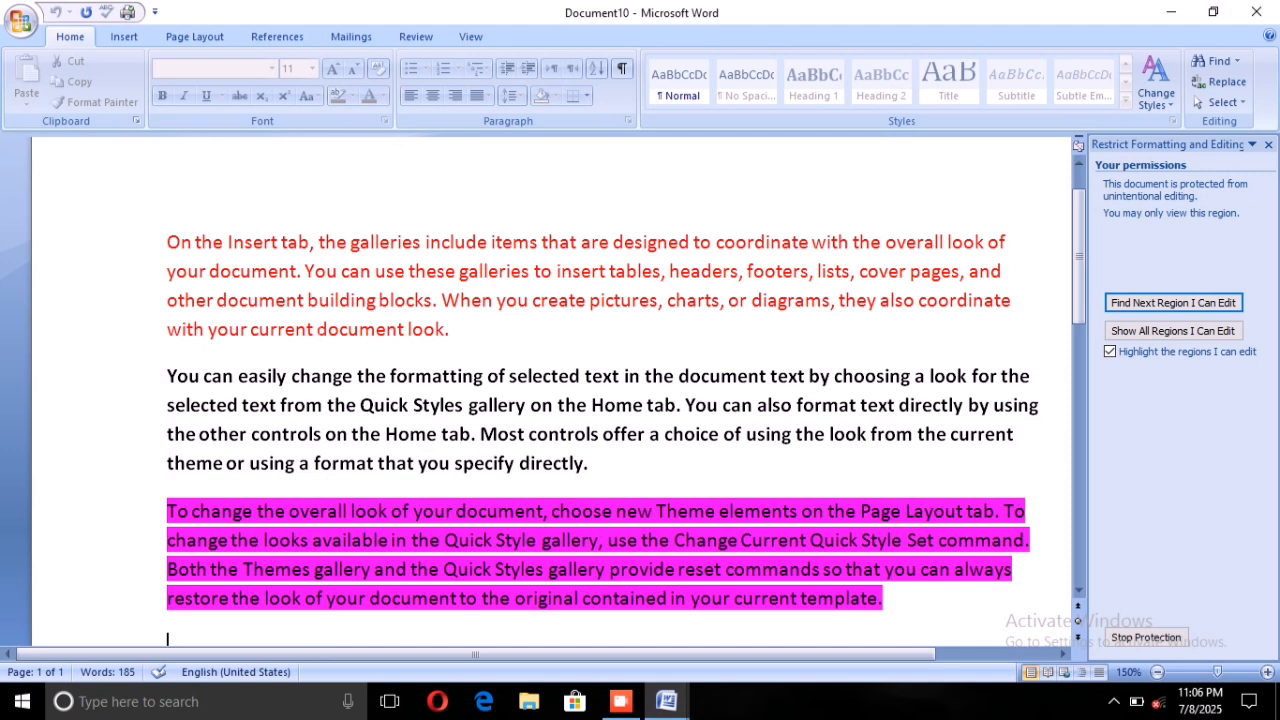
drag(170, 240, 420, 335)
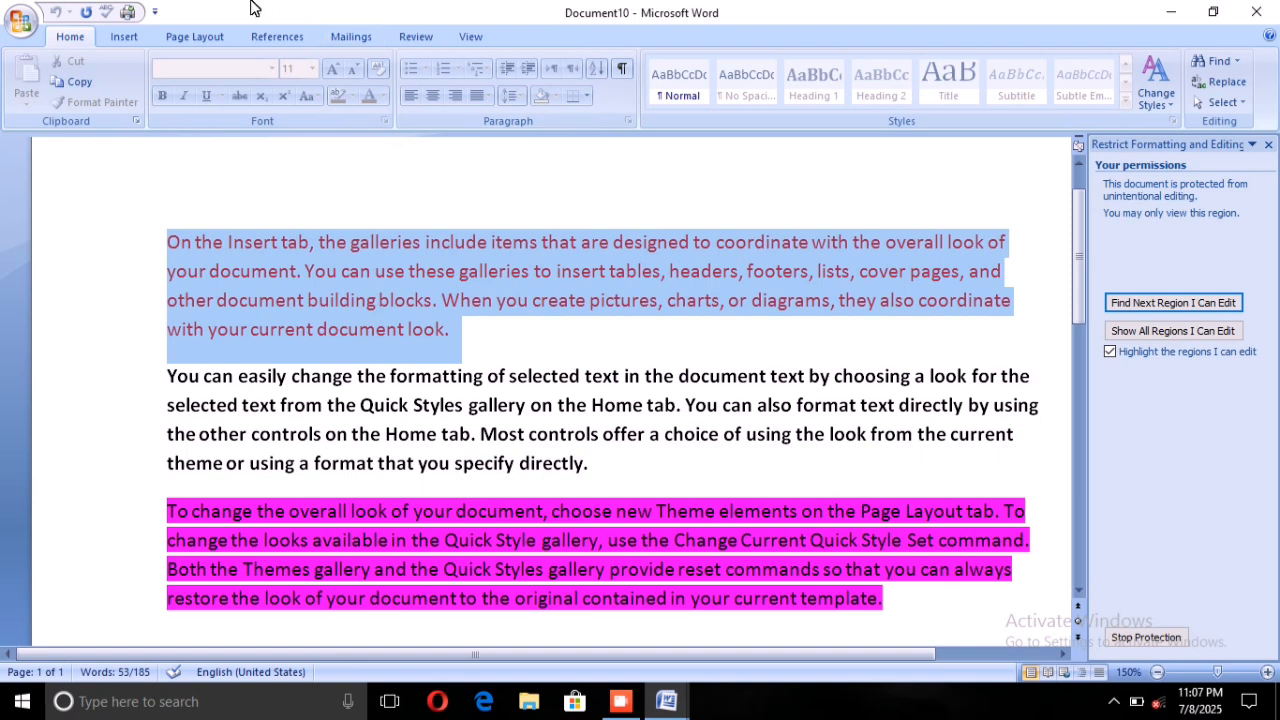
click(124, 36)
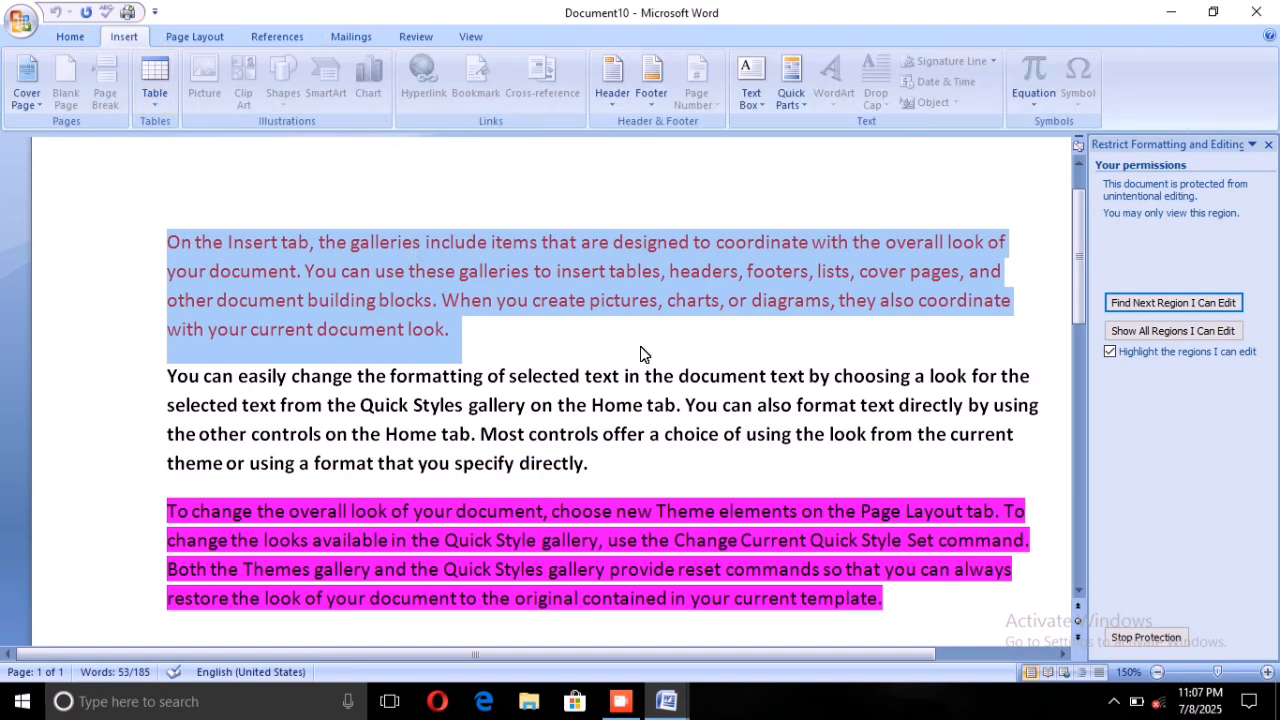
scroll(646, 354, down, 2)
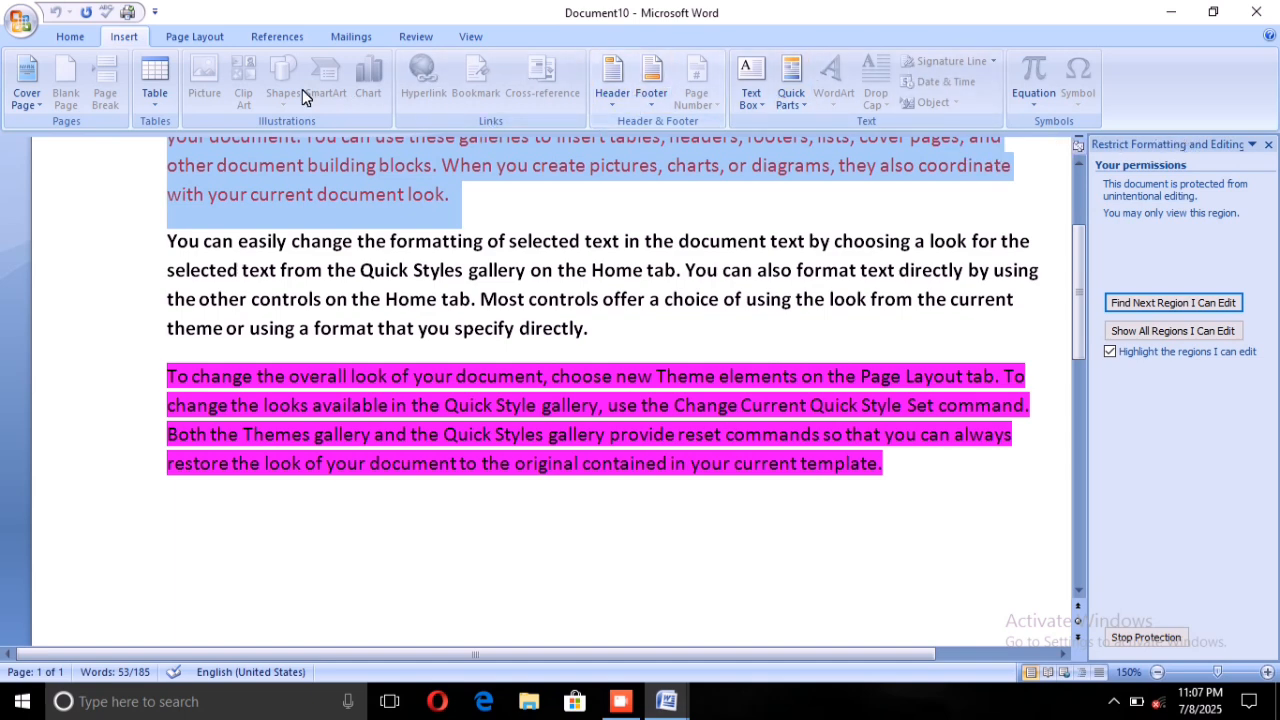
scroll(626, 270, up, 1)
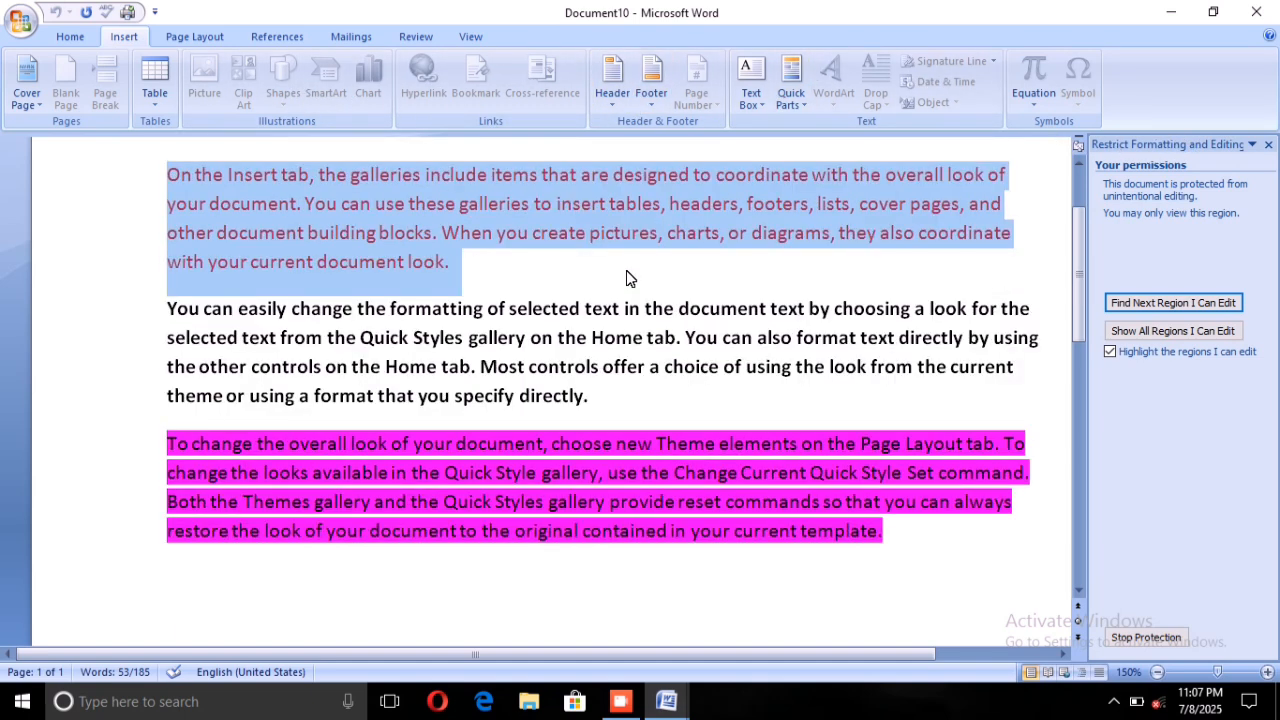
scroll(627, 270, up, 2)
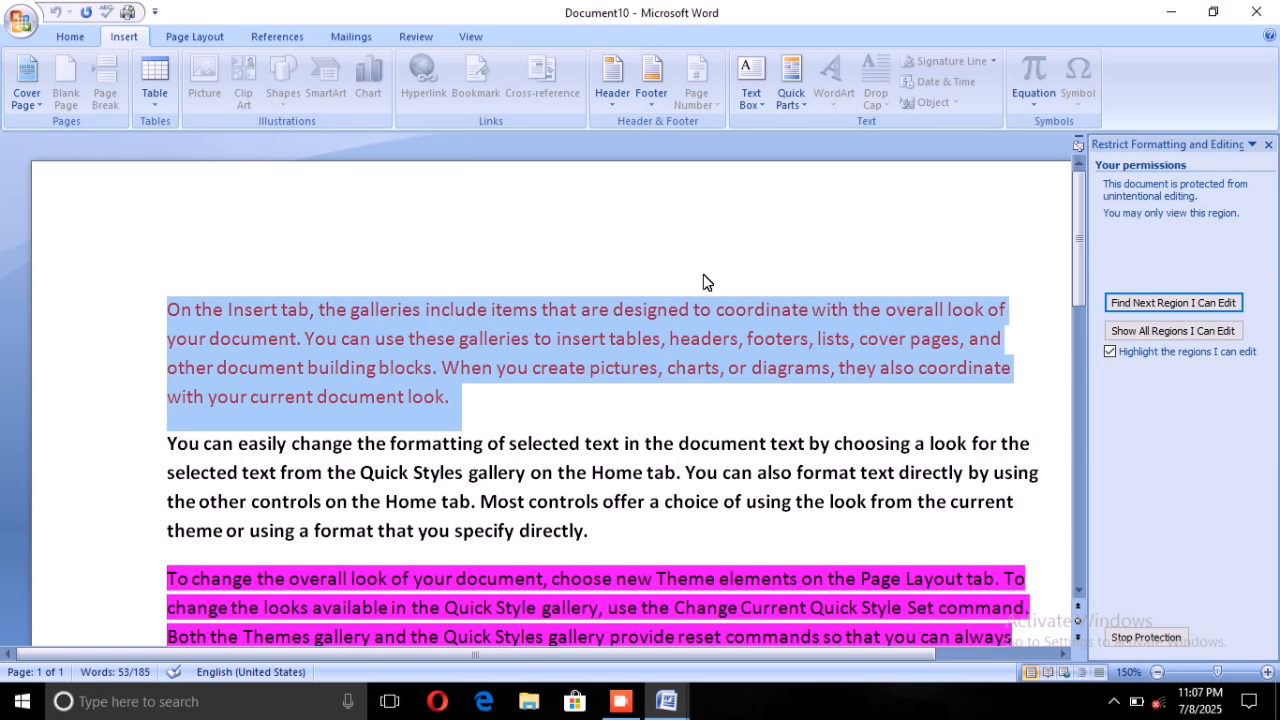
scroll(697, 300, down, 1)
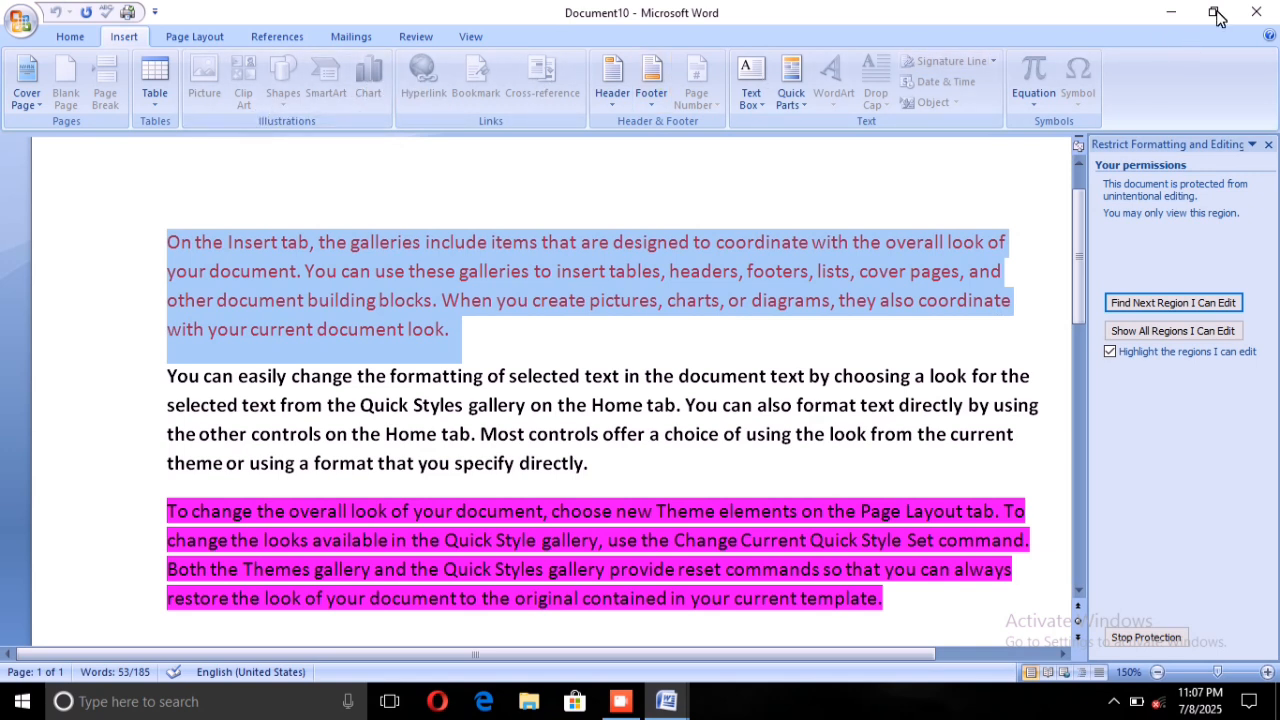
Save the protected document as a Word Document named "protected doc" in the Documents folder.
click(1256, 12)
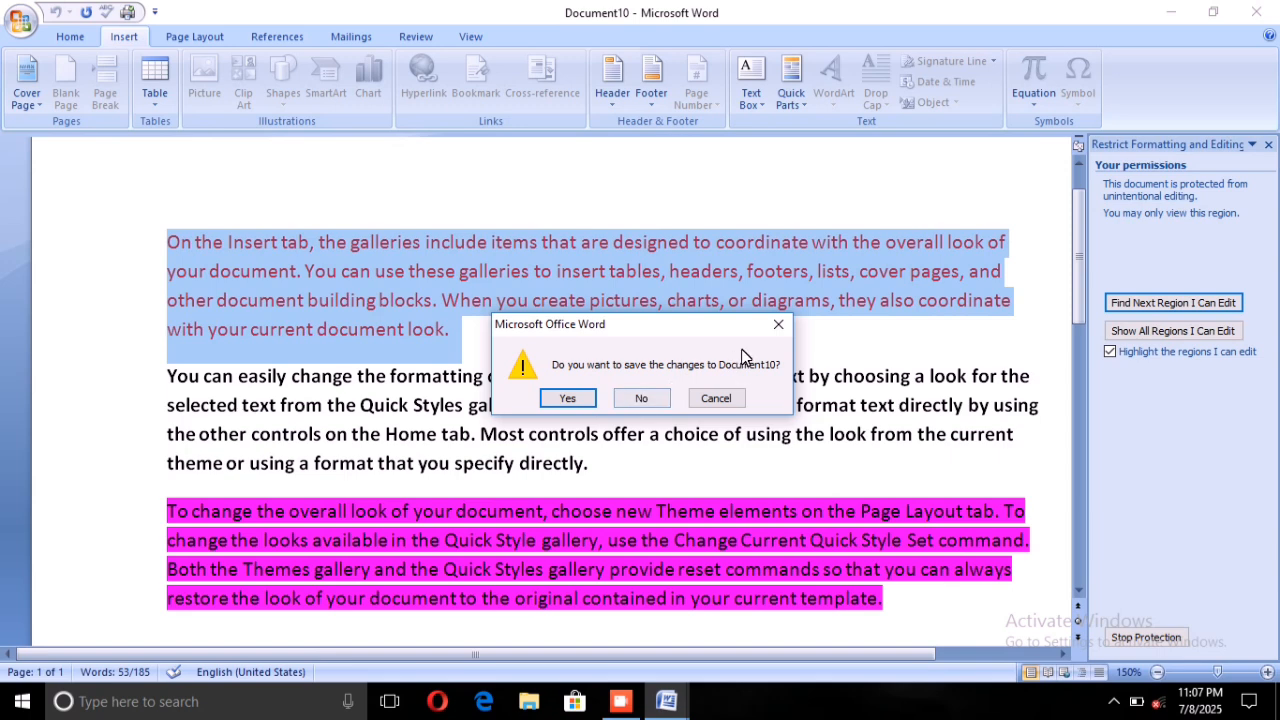
click(777, 324)
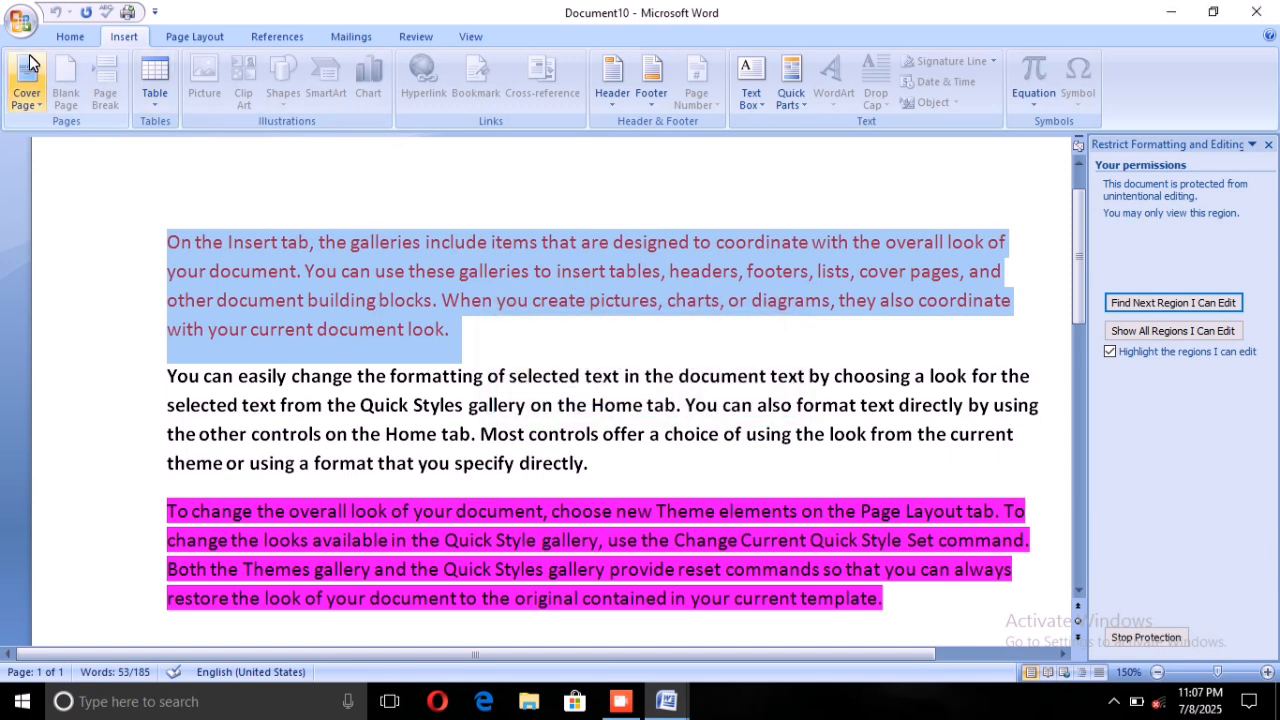
click(20, 22)
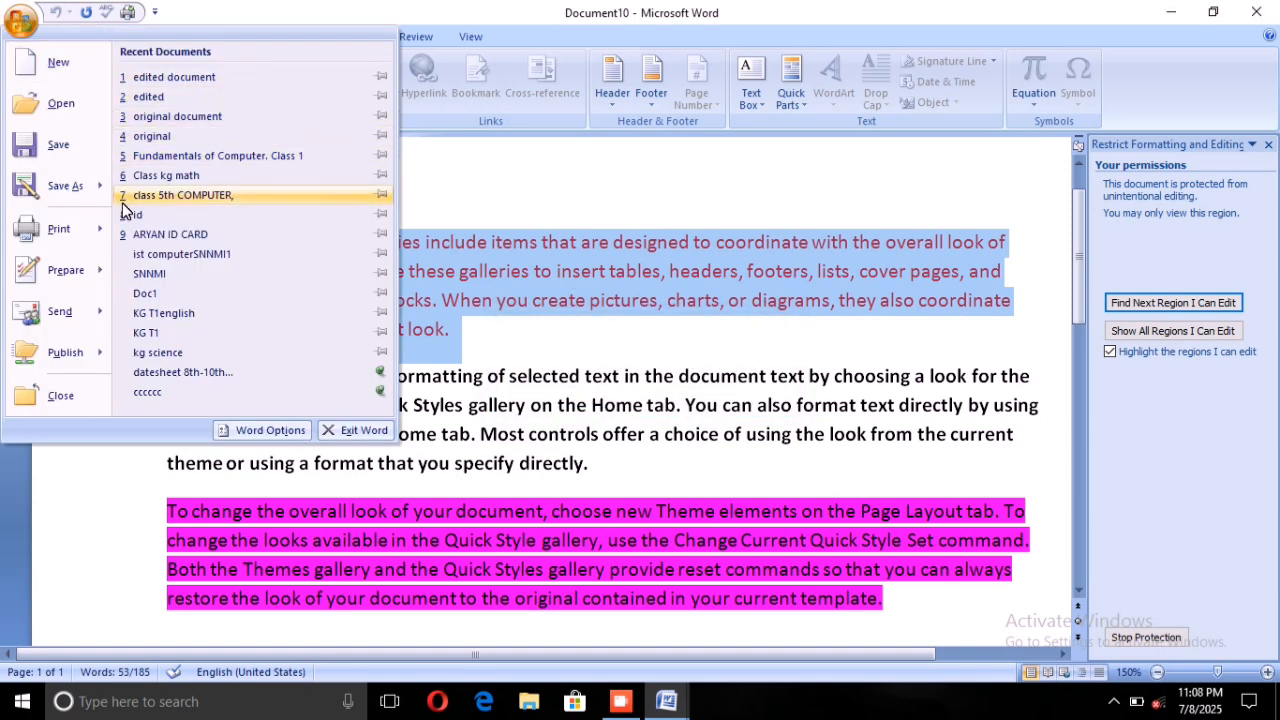
click(42, 188)
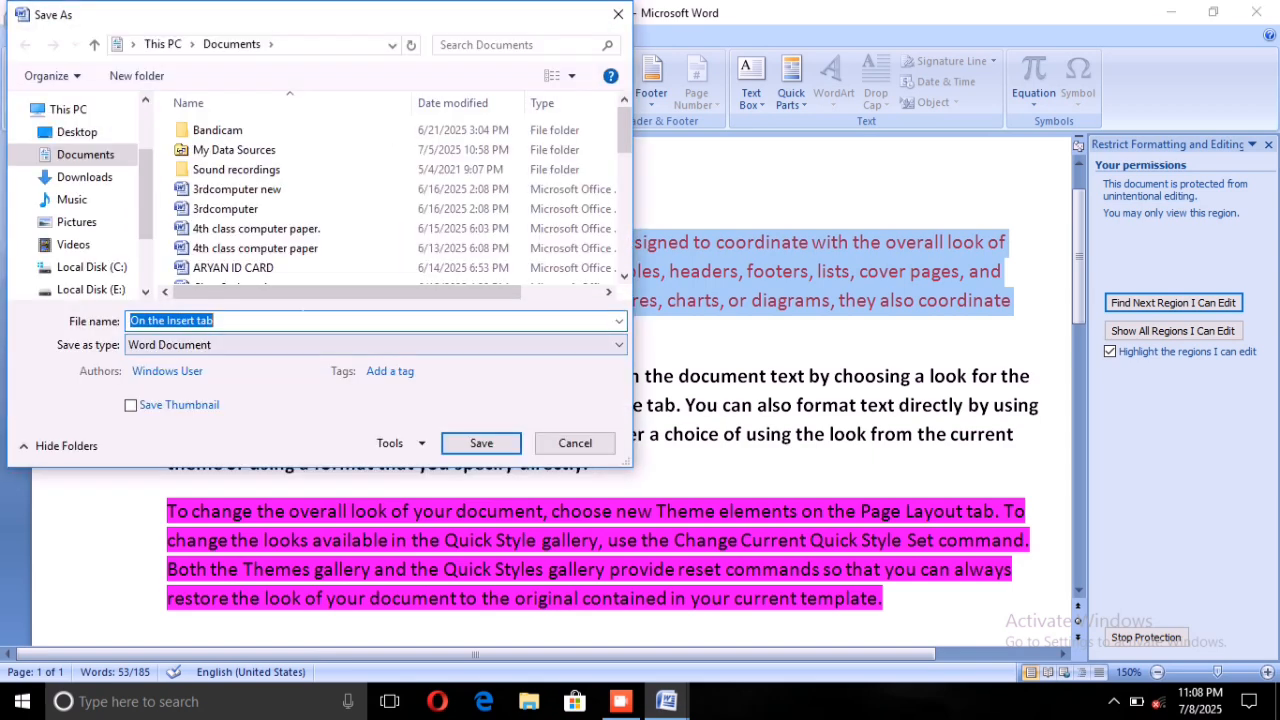
key(BackSpace)
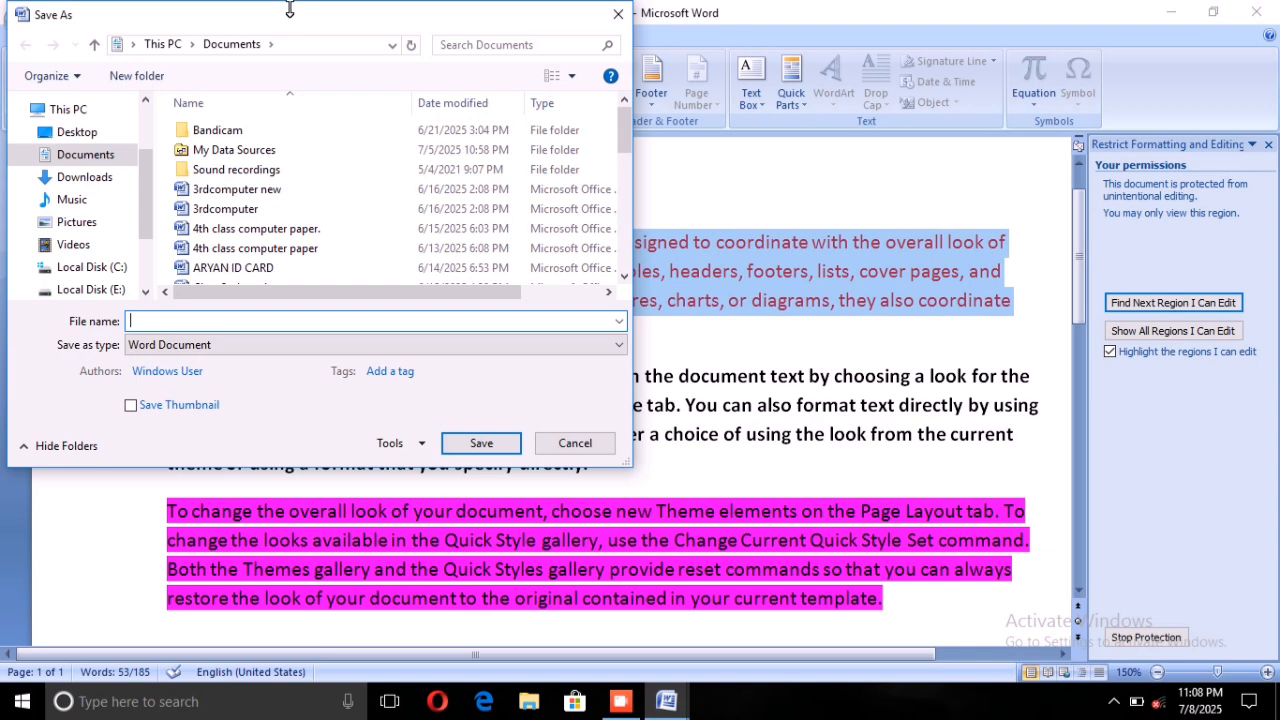
text(protected doc)
click(478, 443)
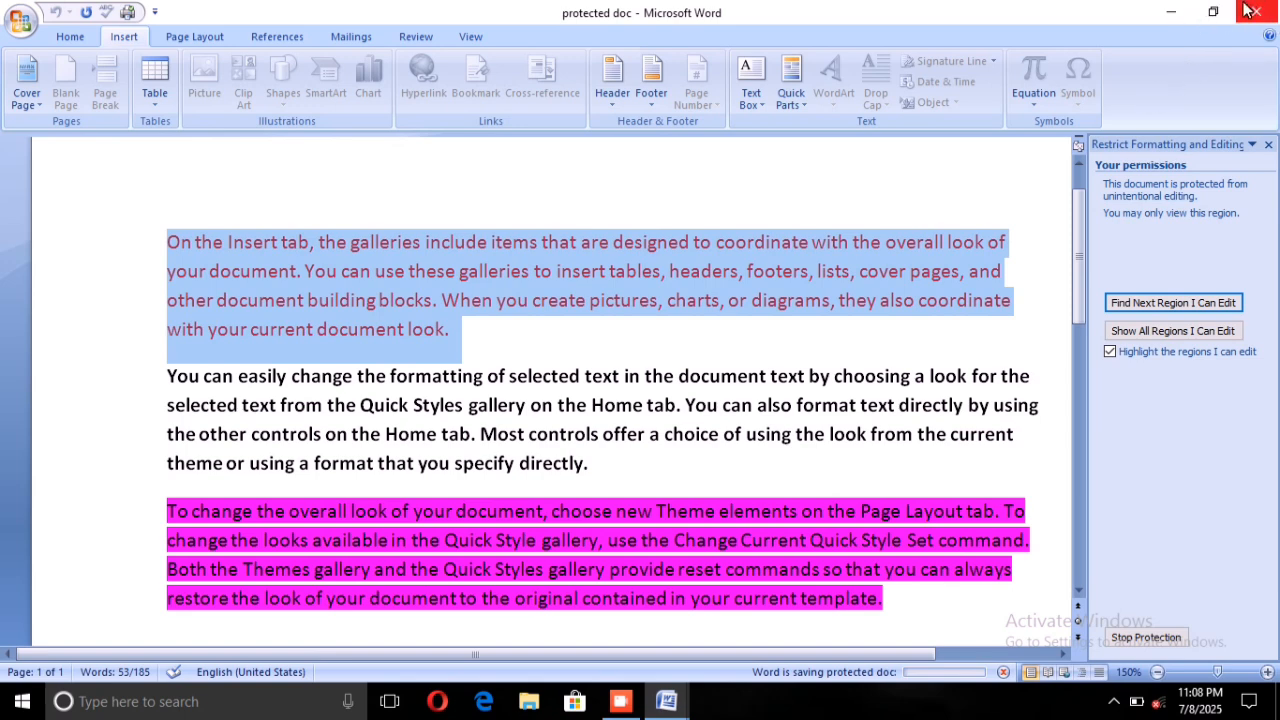
Close the protected document and the combined comparison document, discarding the changes to "Combine Result 5".
click(1246, 9)
click(1246, 9)
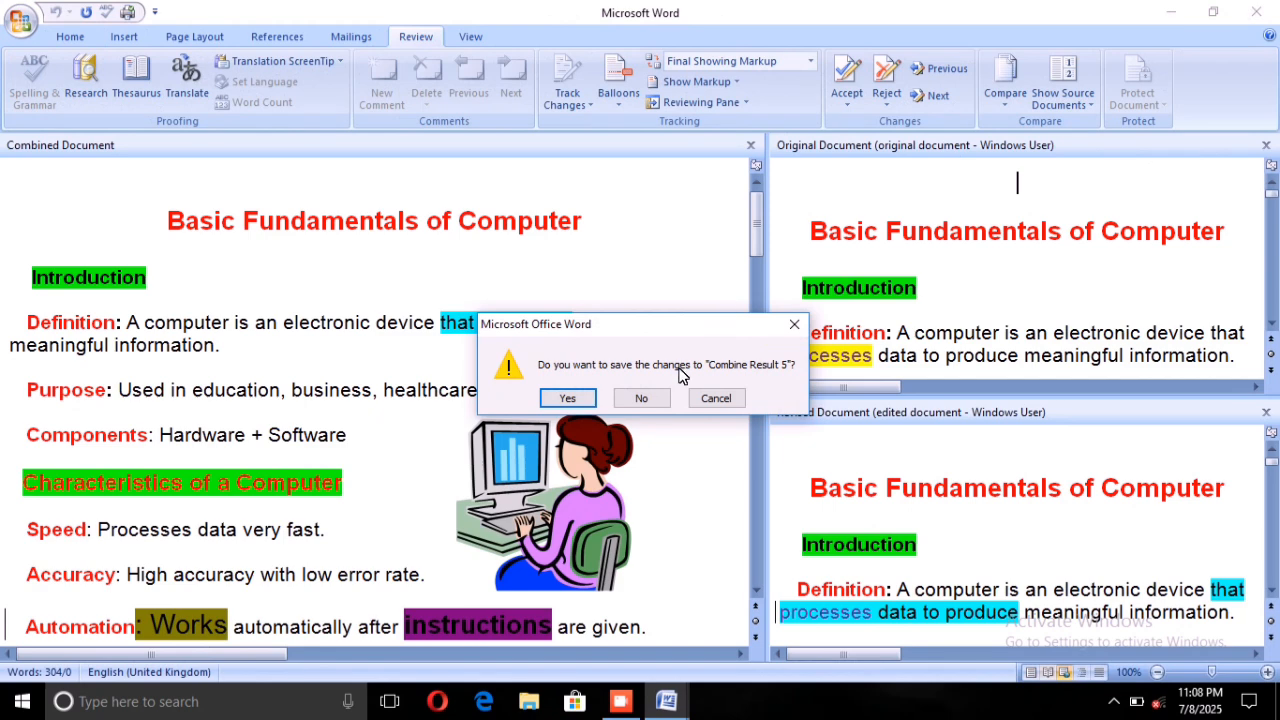
click(649, 397)
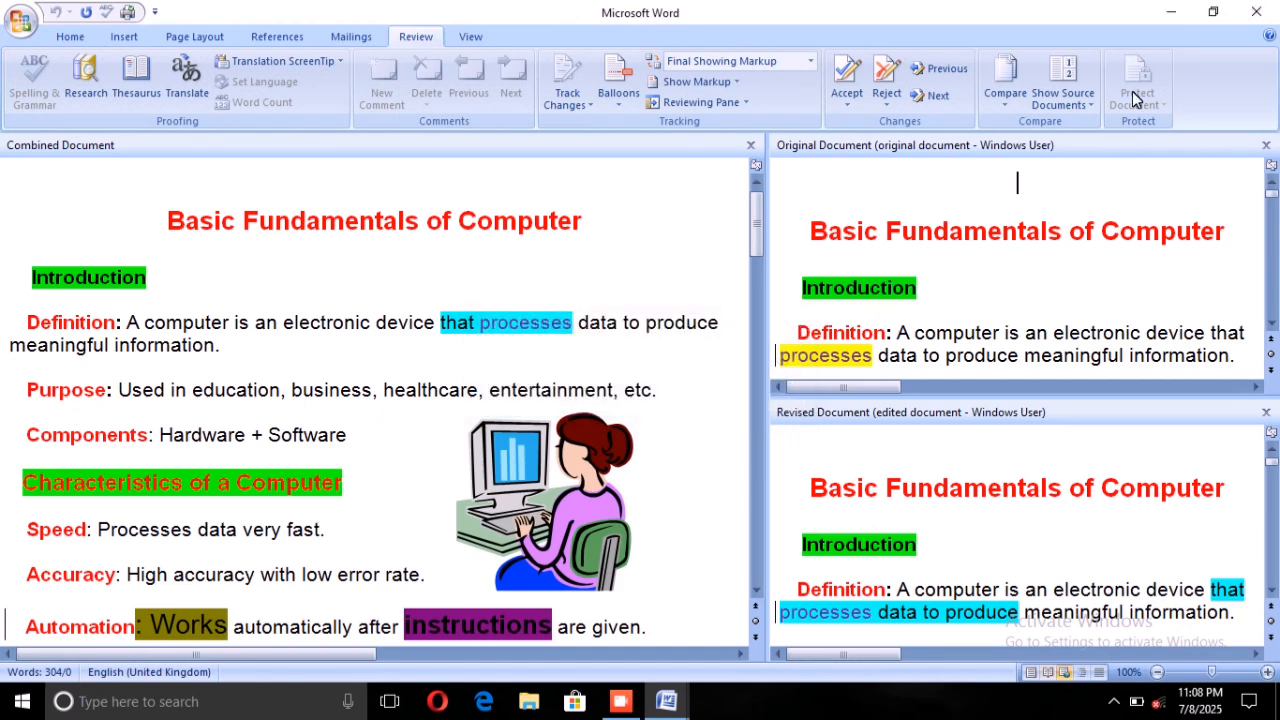
Close all remaining Word windows, discarding the changes to "Compare Result 2", and refresh the desktop.
click(1253, 9)
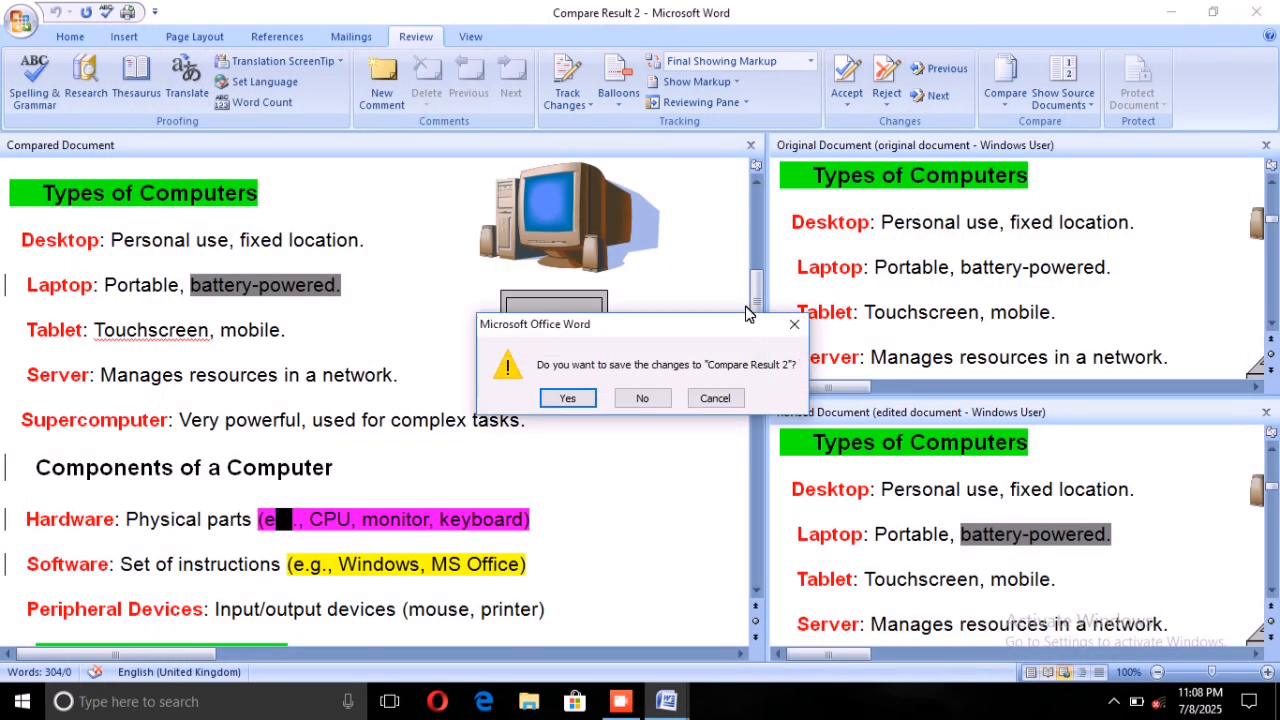
click(643, 397)
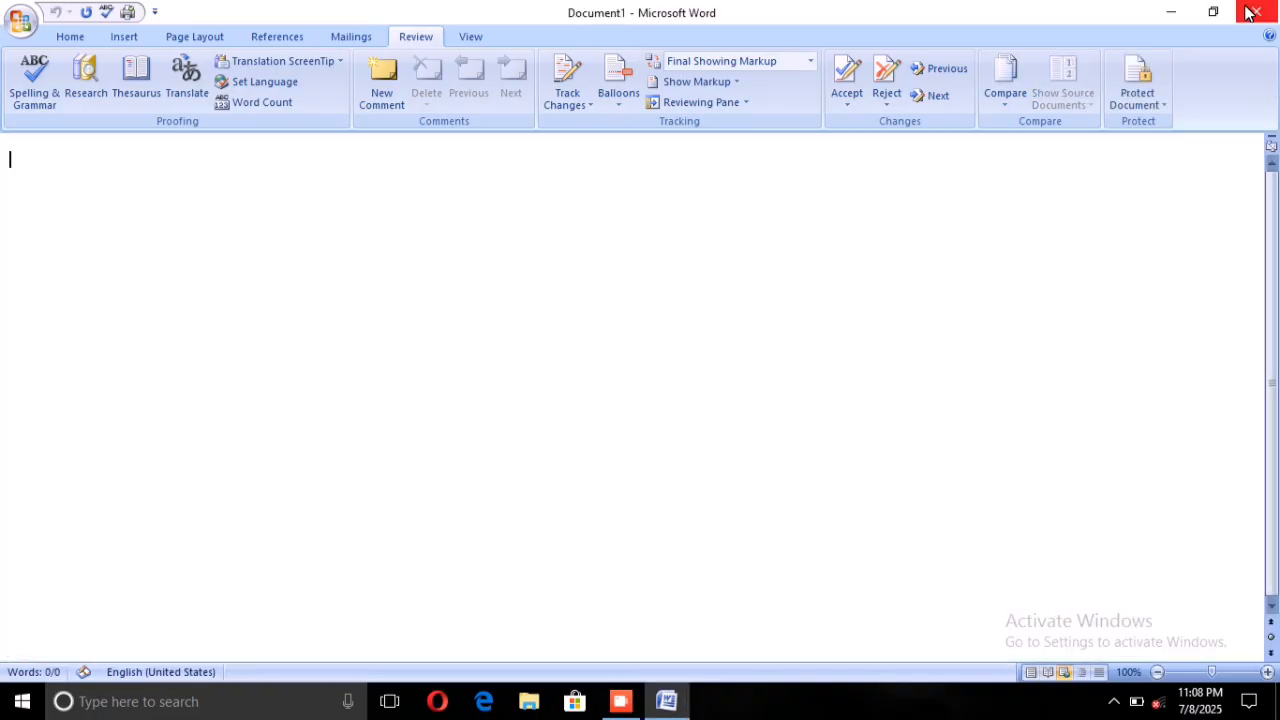
click(1251, 11)
right_click(733, 398)
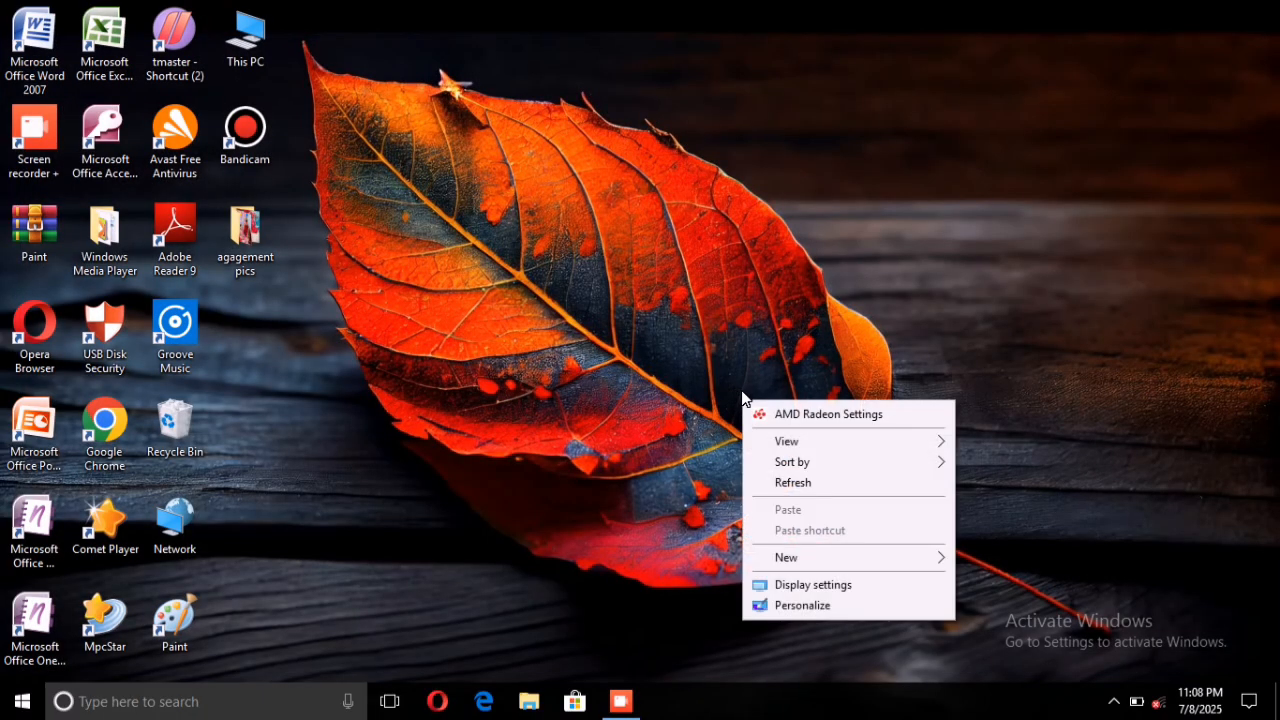
click(782, 480)
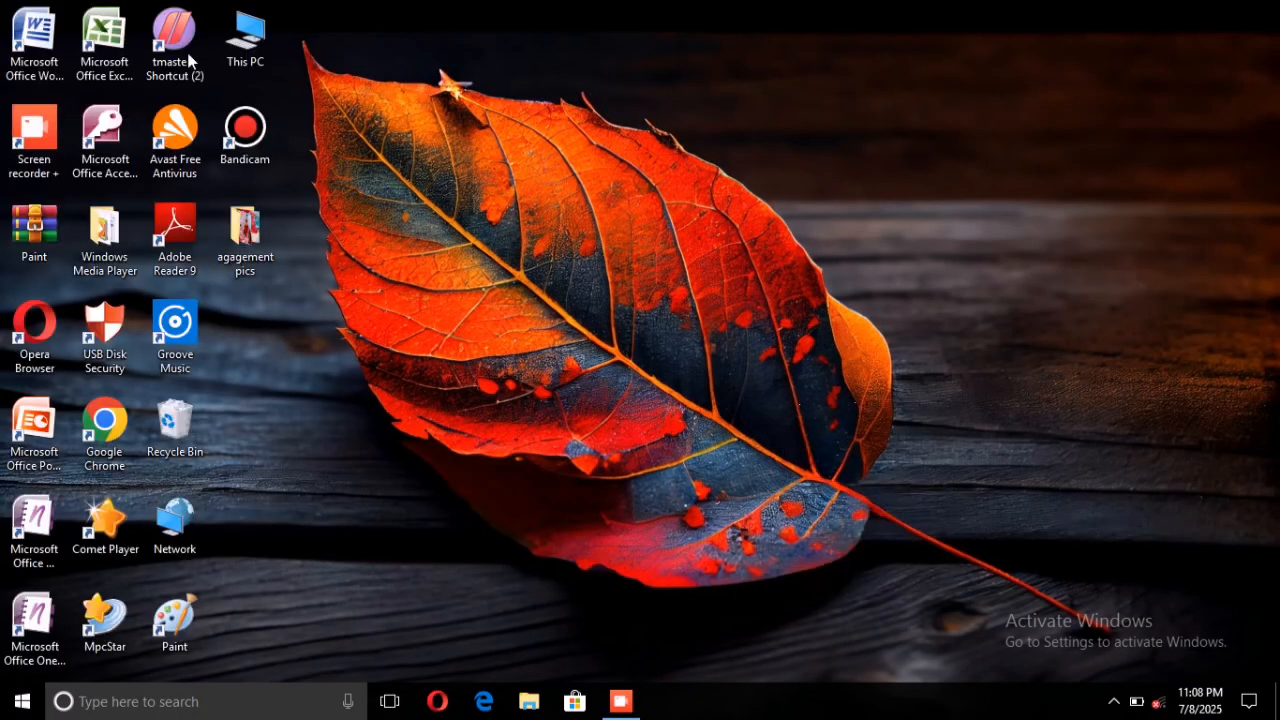
Start Microsoft Office Word 2007 from the desktop and open the recent document "protected doc".
double_click(24, 40)
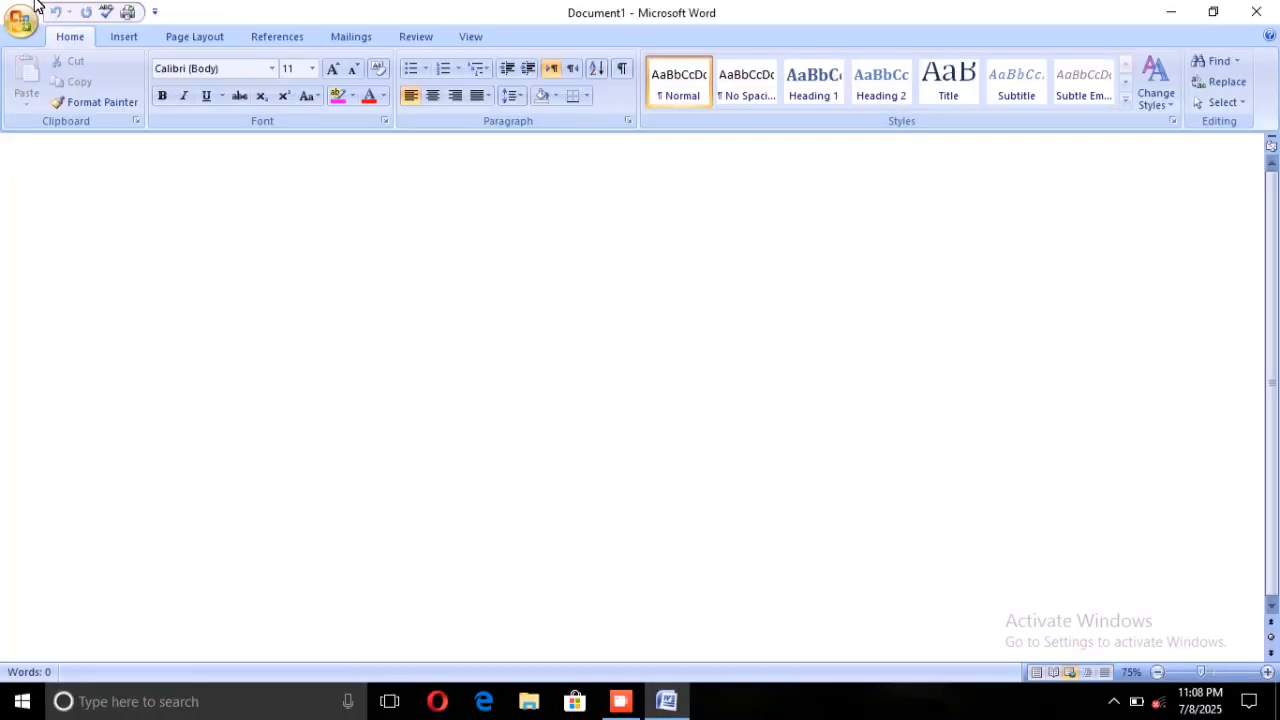
click(21, 12)
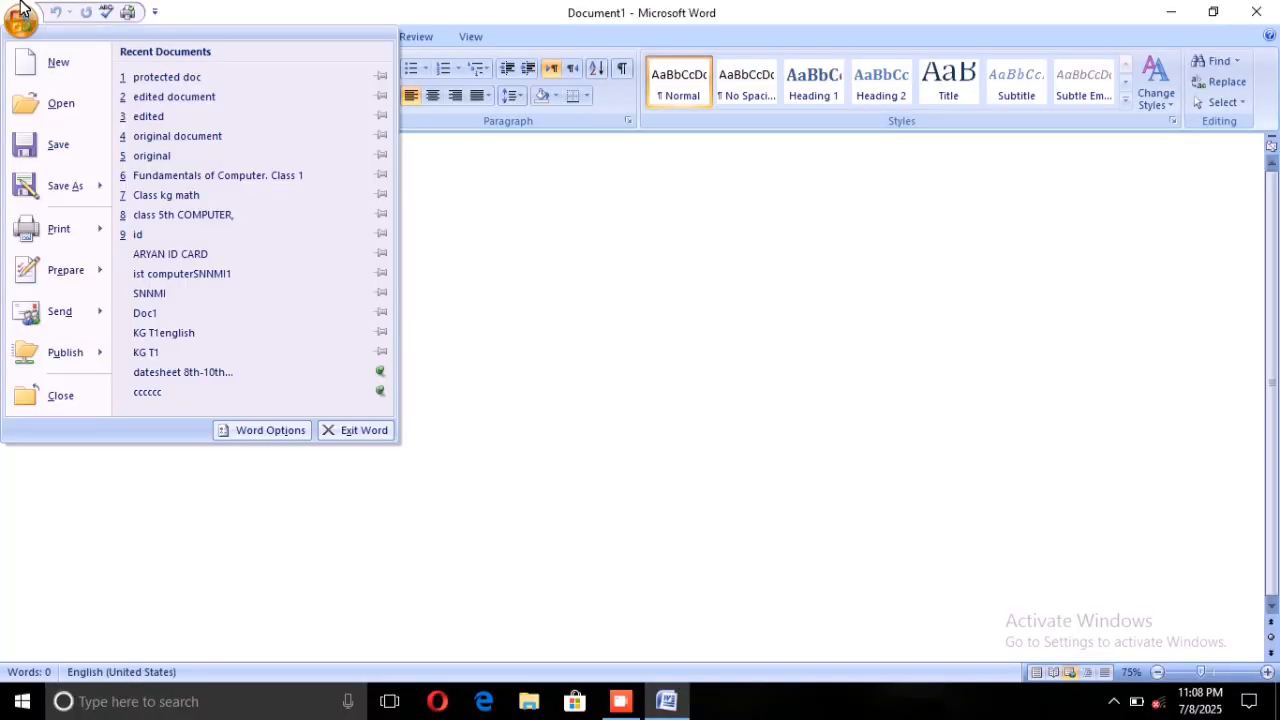
click(167, 77)
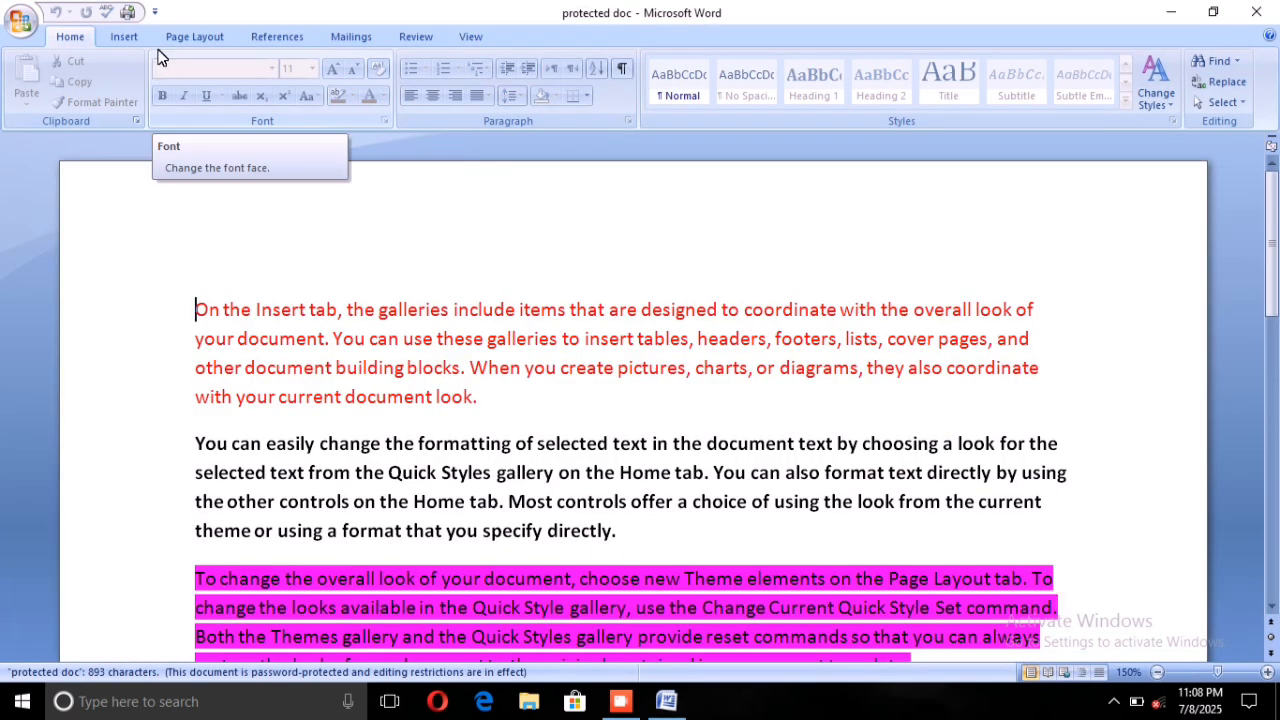
Check which Insert and Home commands are available in the reopened protected document.
click(124, 36)
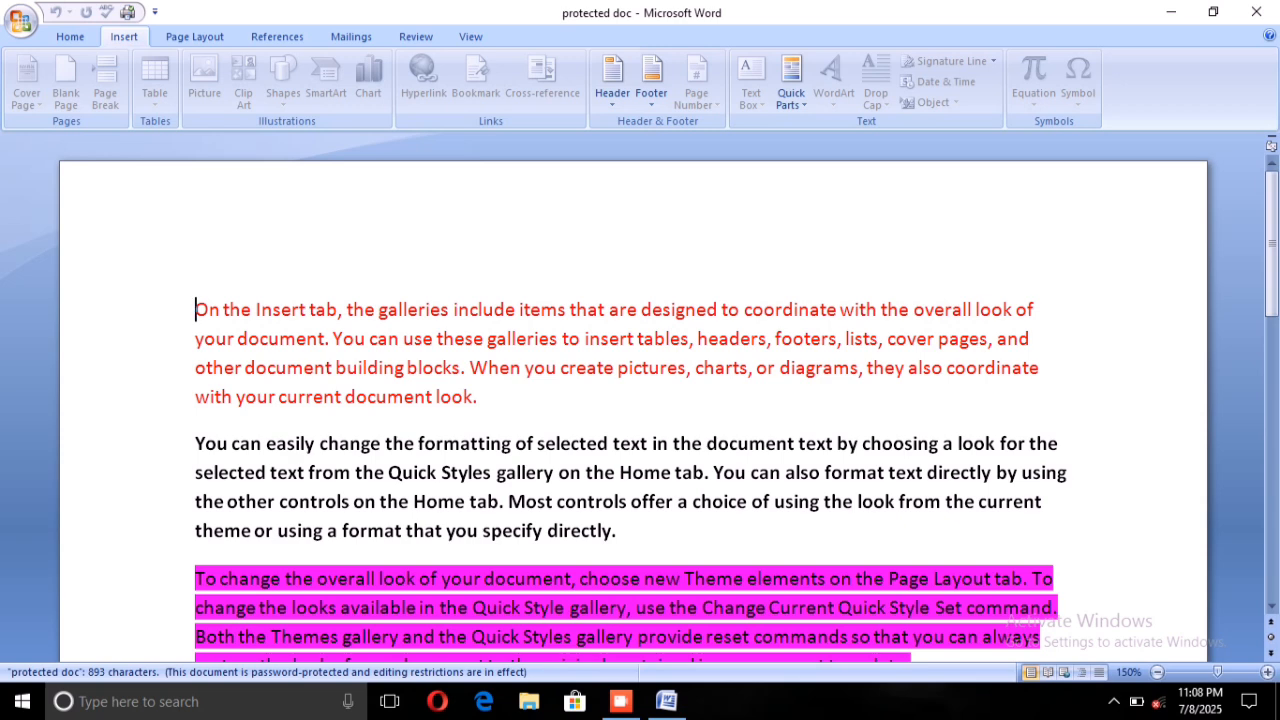
click(64, 34)
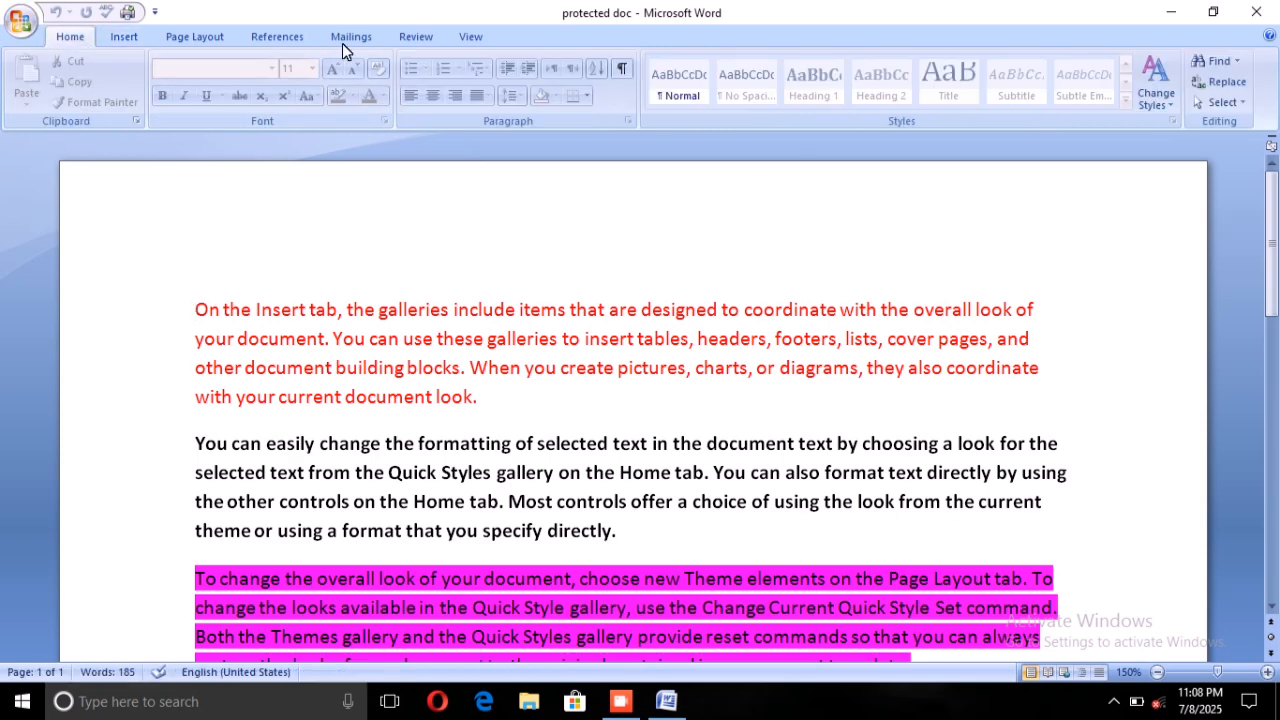
click(126, 36)
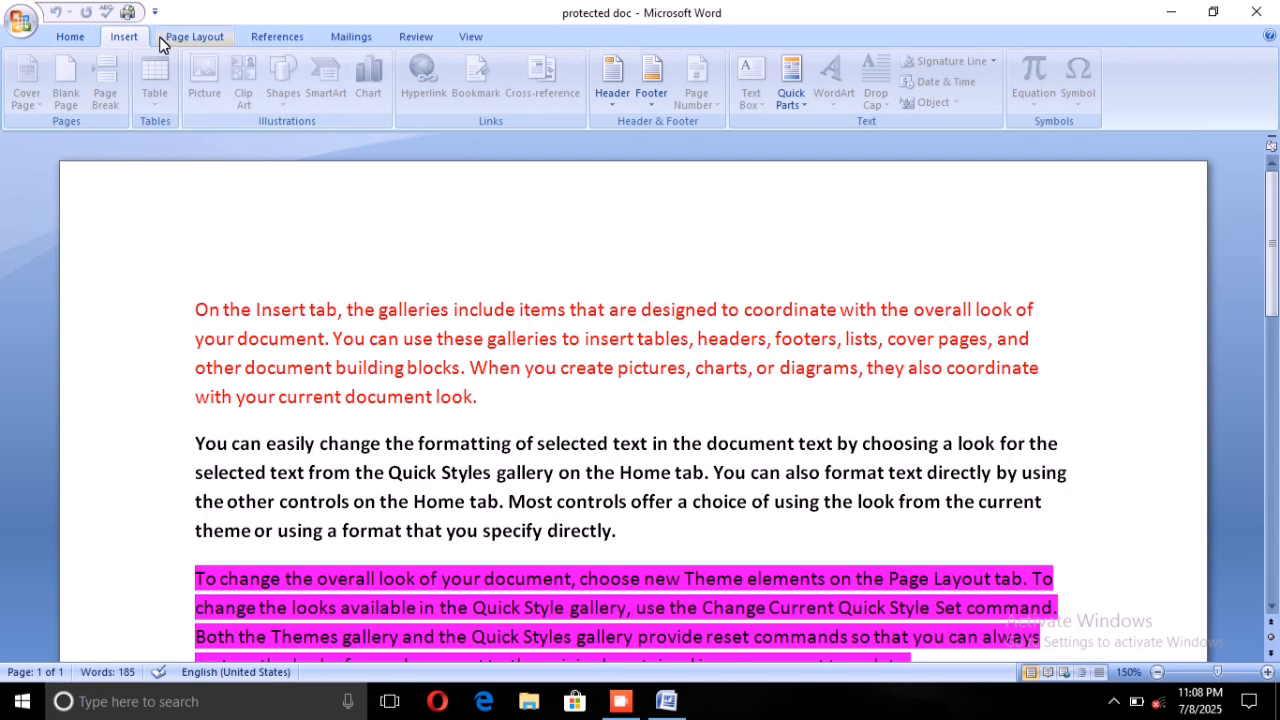
click(62, 36)
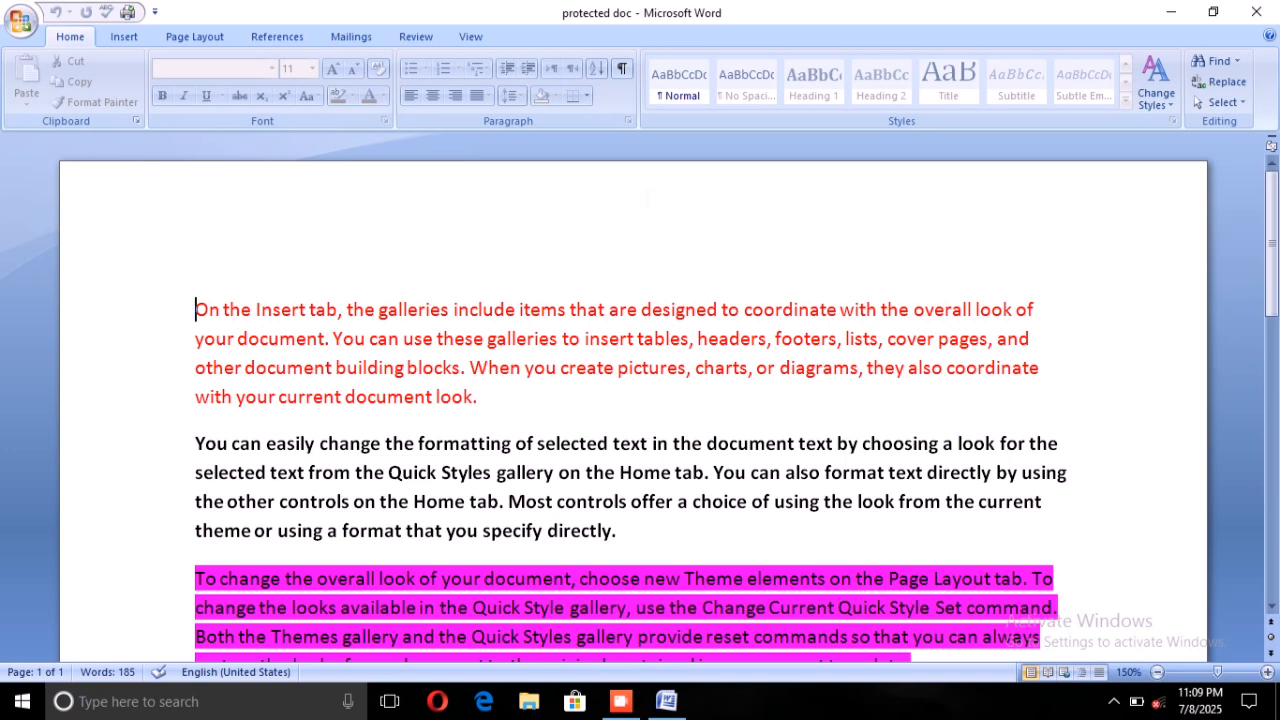
Stop the formatting and editing protection of the document, entering the protection password.
click(416, 36)
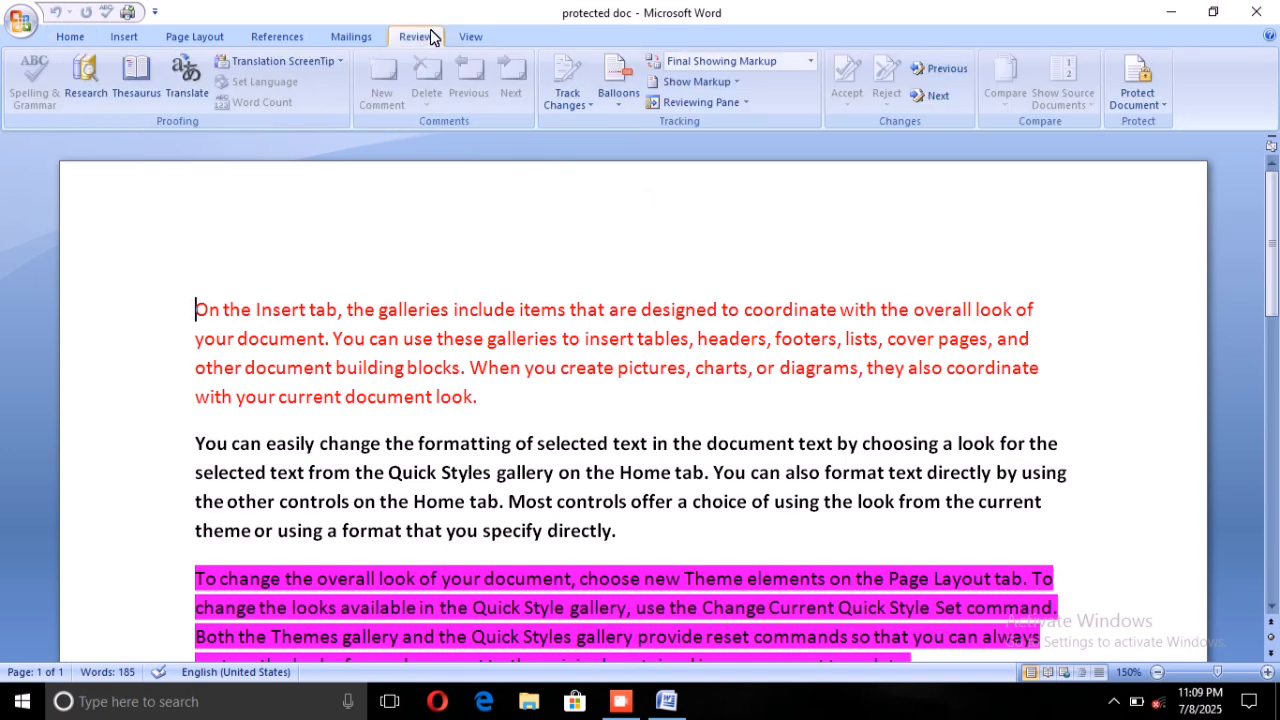
click(1142, 90)
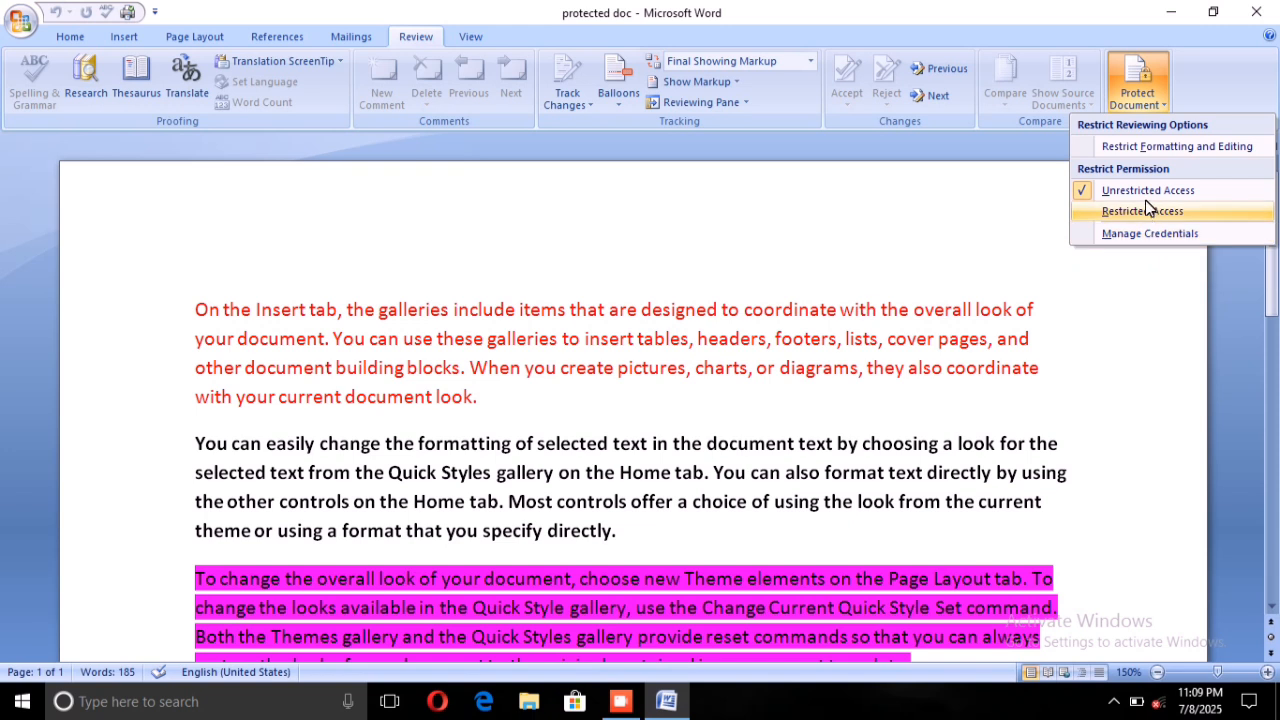
click(1146, 146)
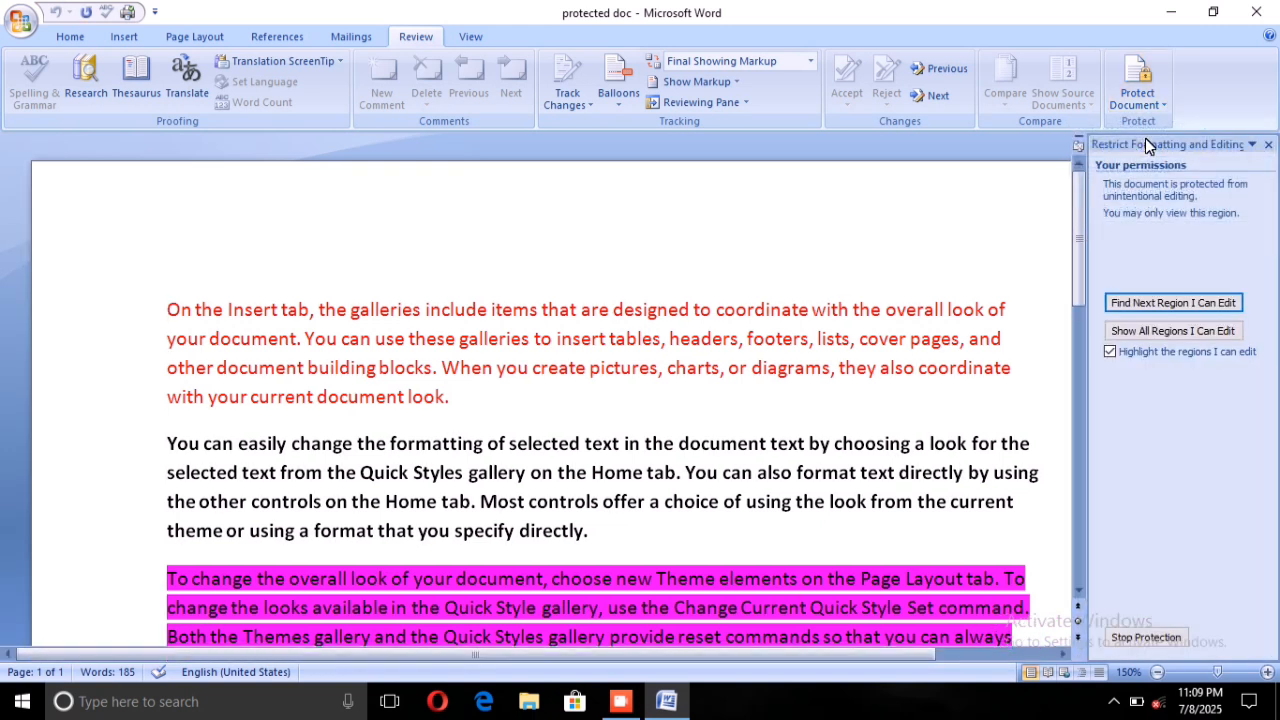
click(1126, 640)
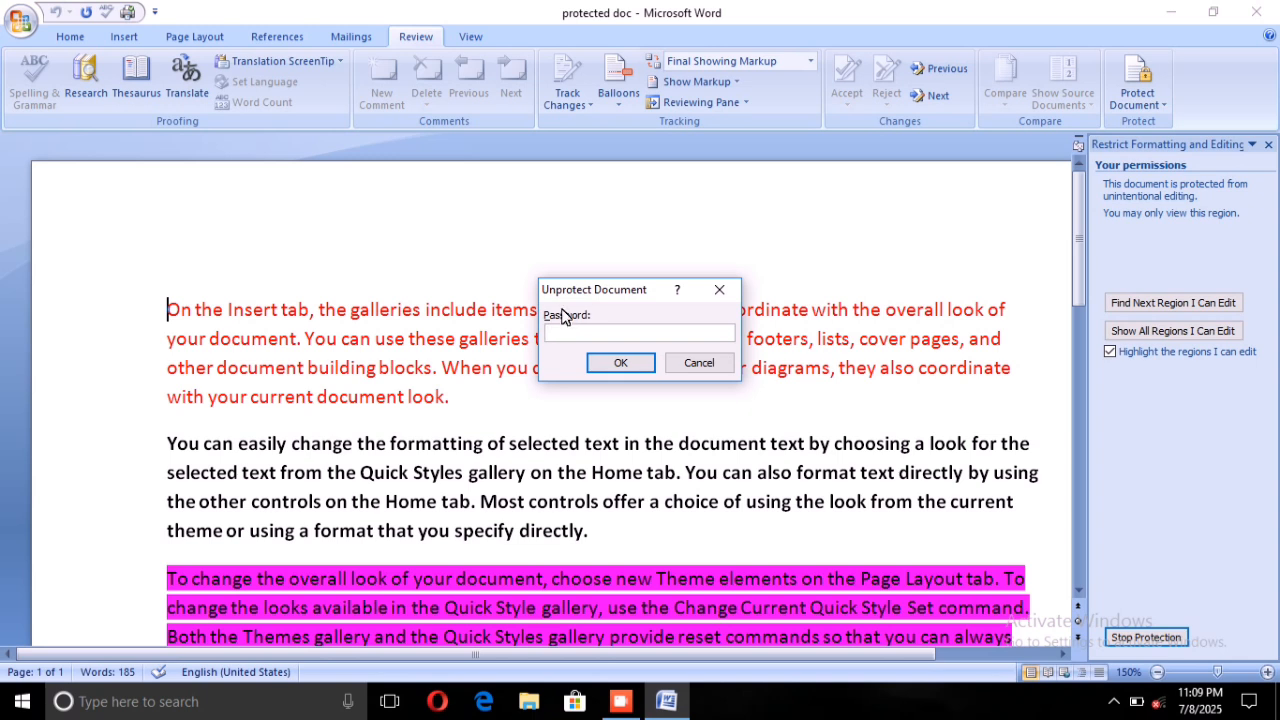
text(1234)
click(616, 358)
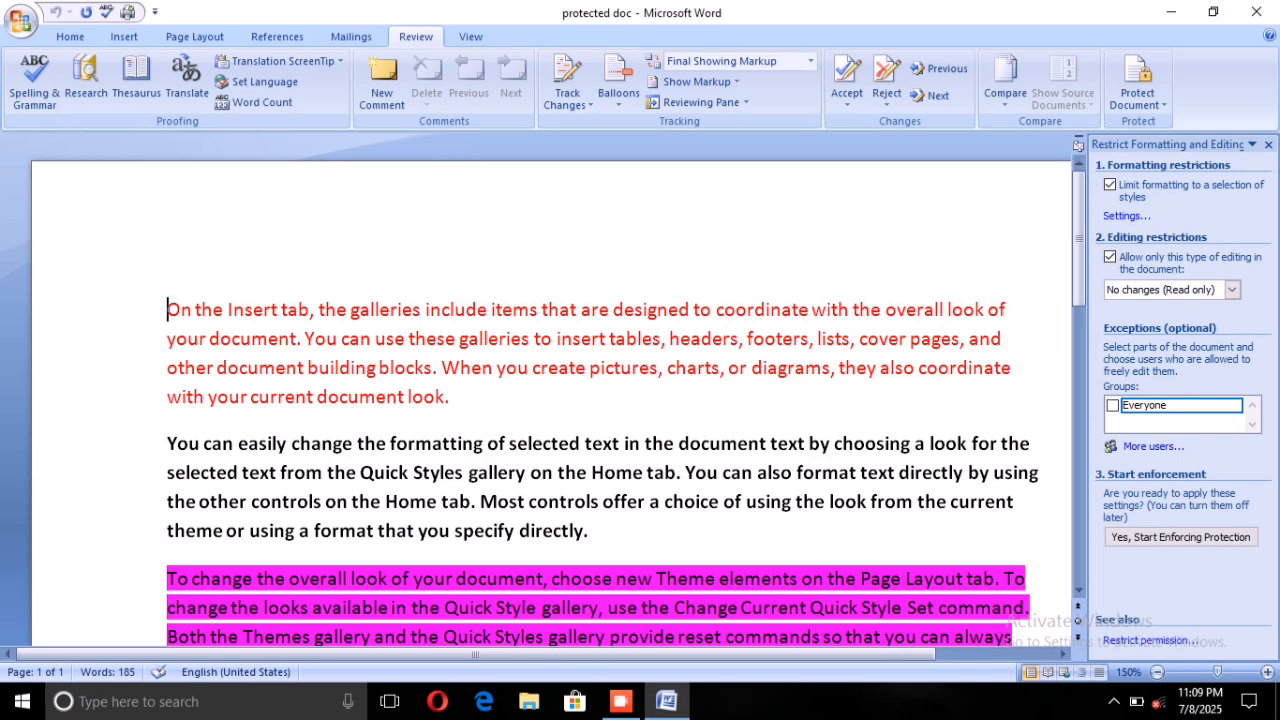
Change the font colour of the first paragraph to the standard green and deselect the text.
click(55, 35)
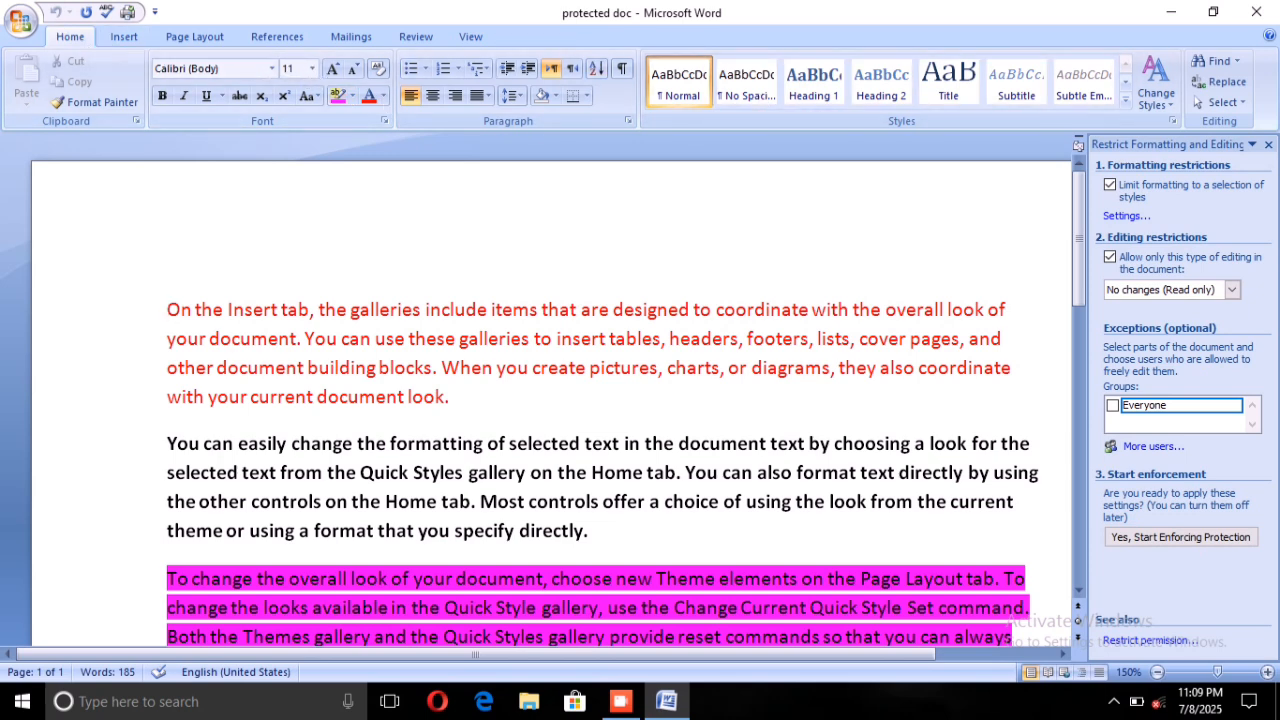
drag(167, 310, 470, 410)
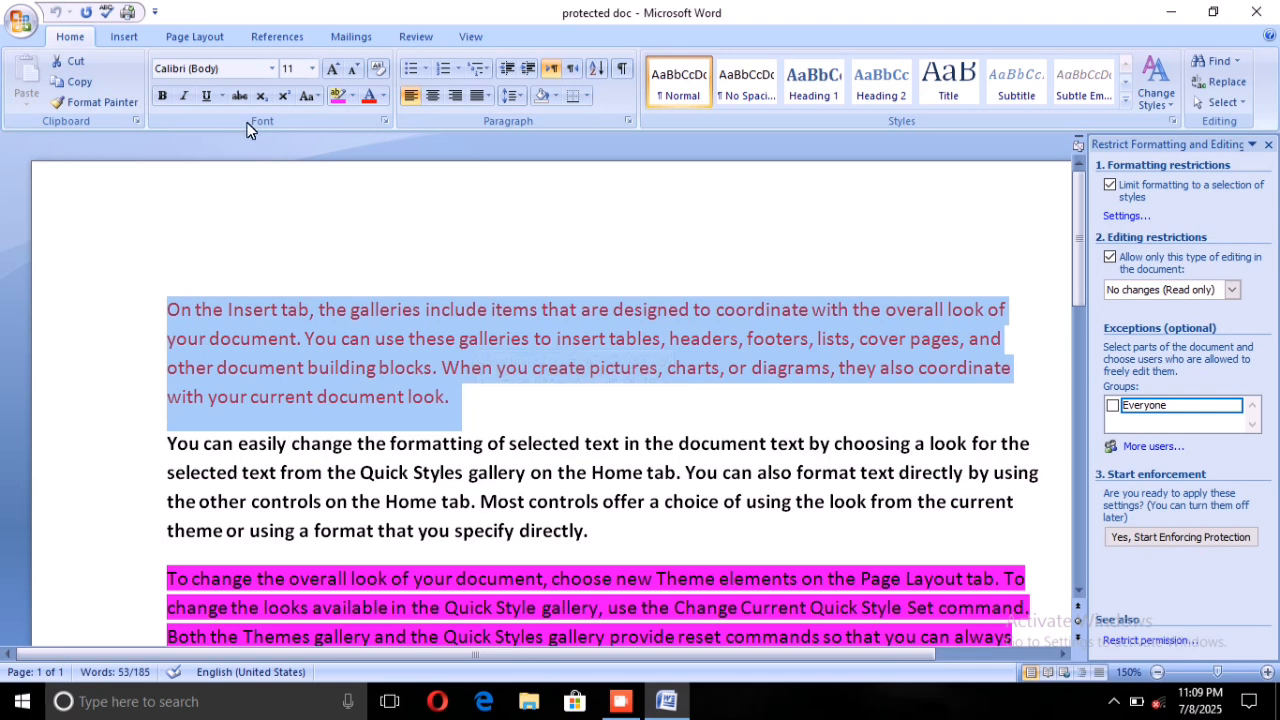
click(382, 96)
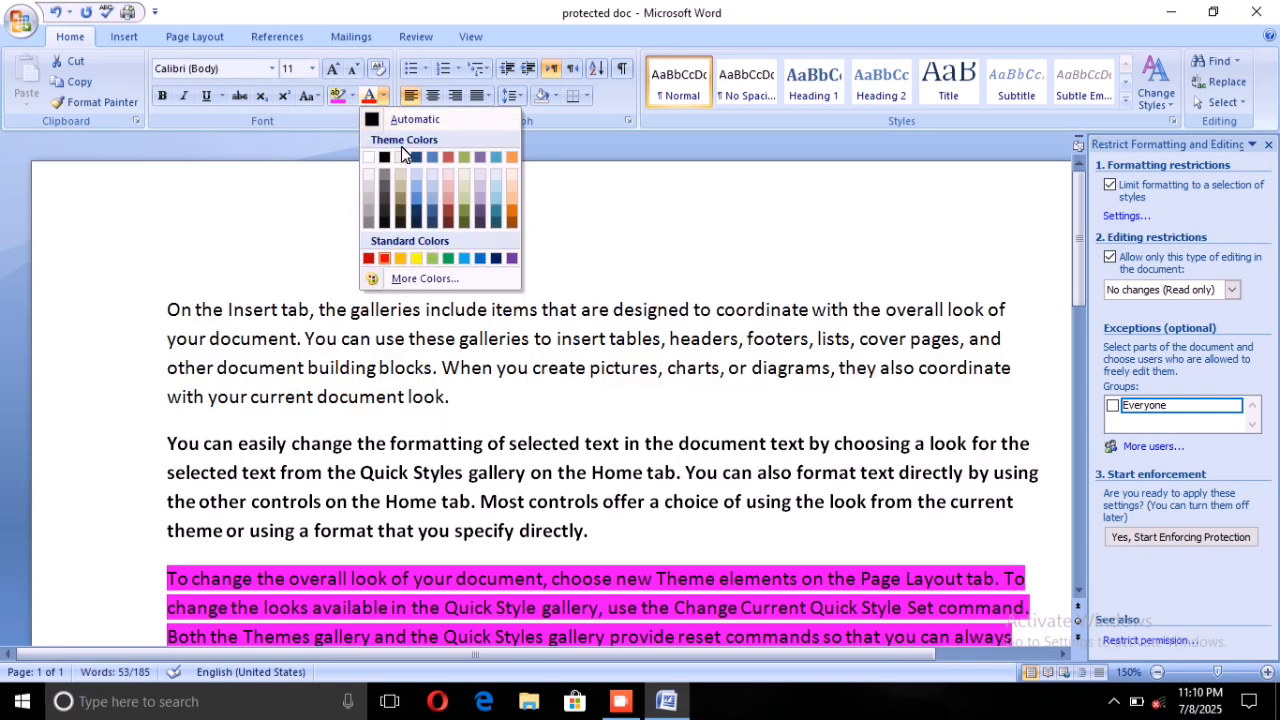
click(448, 258)
click(542, 270)
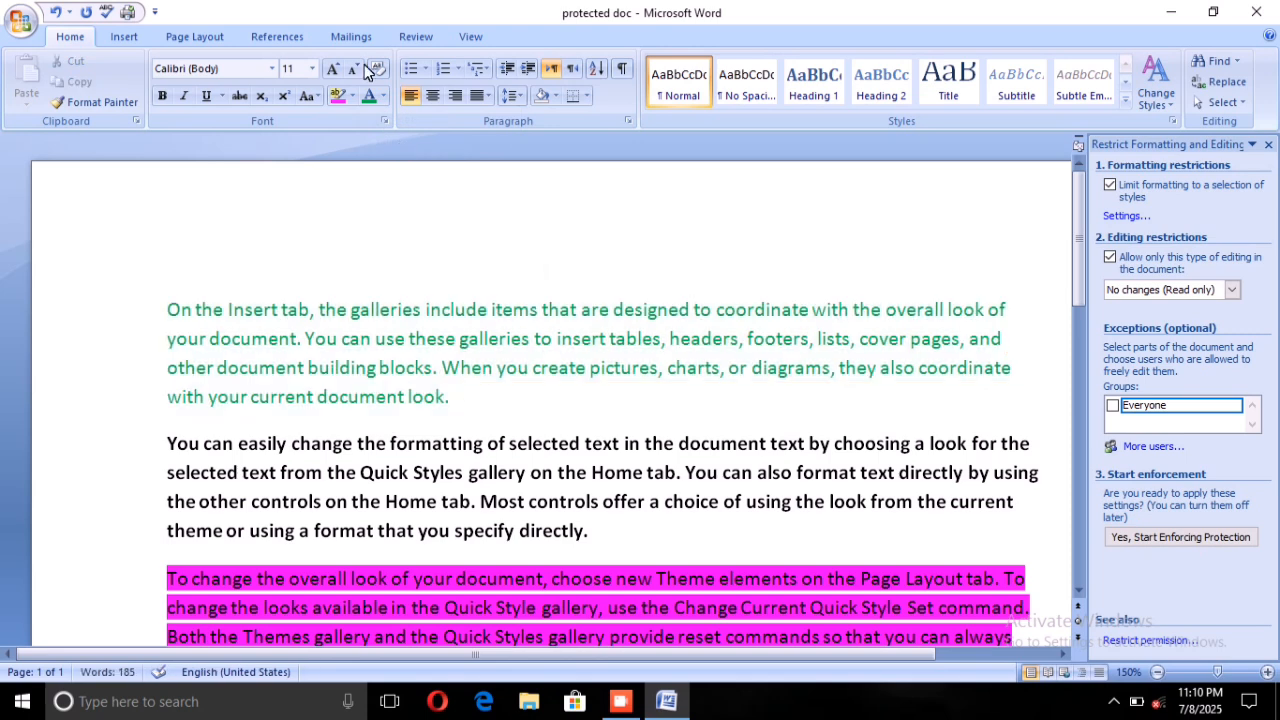
Review the types of editing that the document's editing restrictions can allow, keeping No changes (Read only).
click(412, 37)
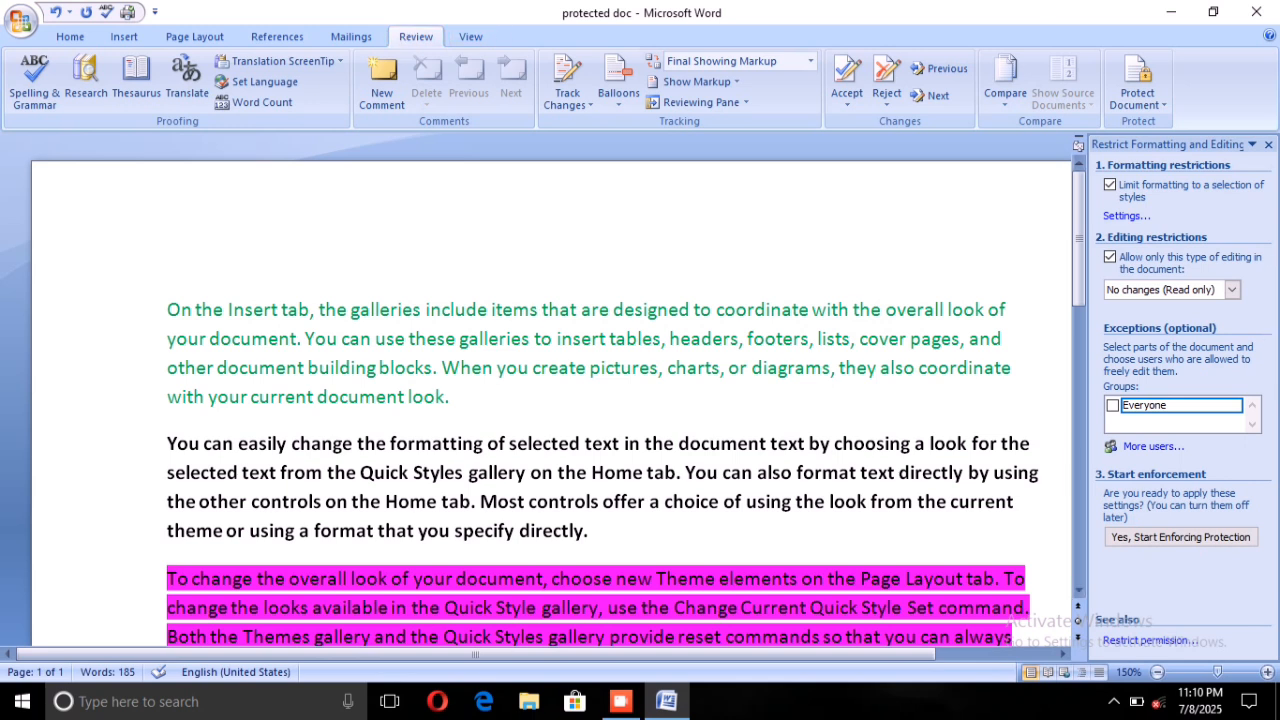
click(1229, 289)
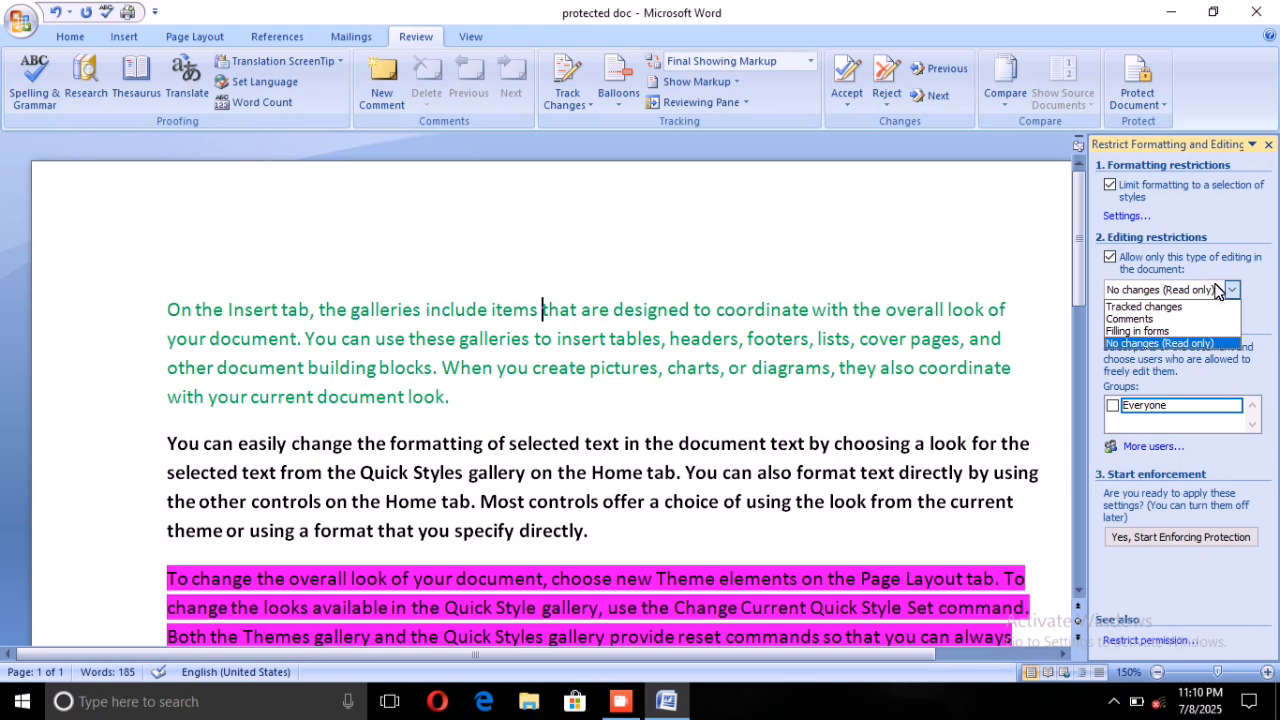
click(1229, 289)
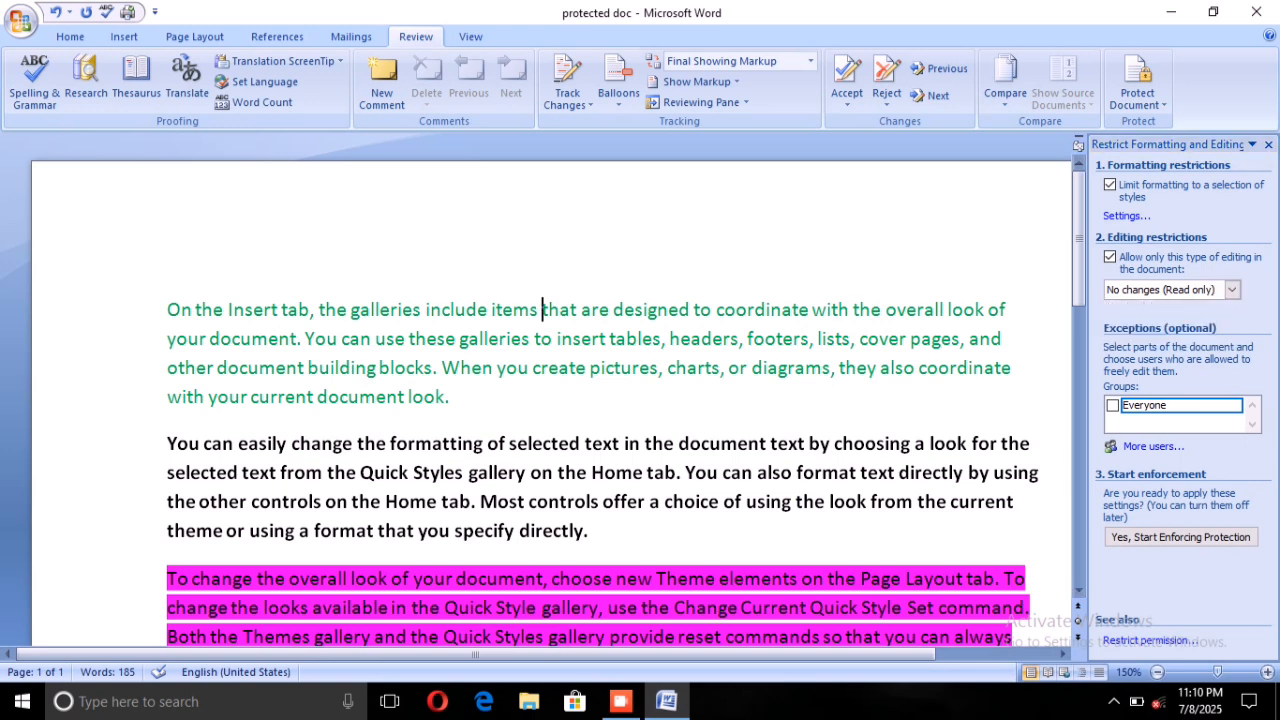